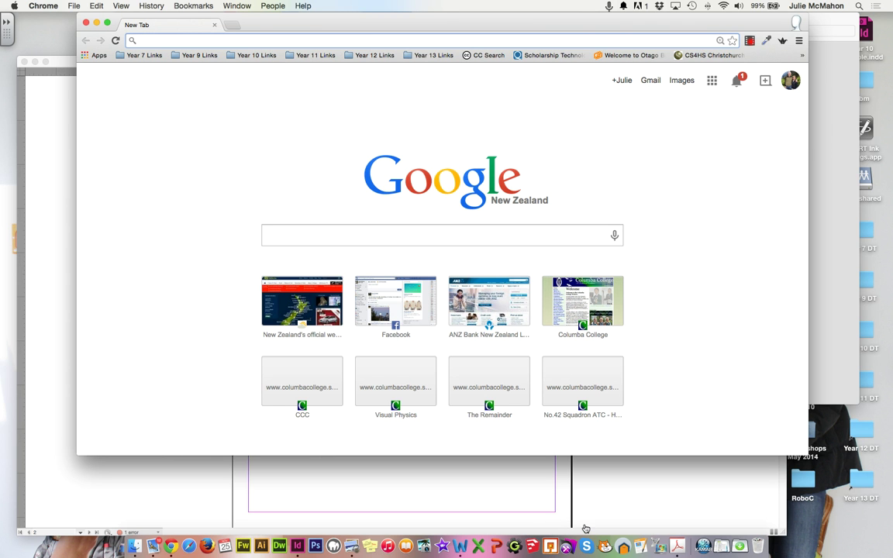
# Step: Bring bad_designz_mcmahon.indd forward and display page 3 with the Logoworks business card
pyautogui.click(551, 507)
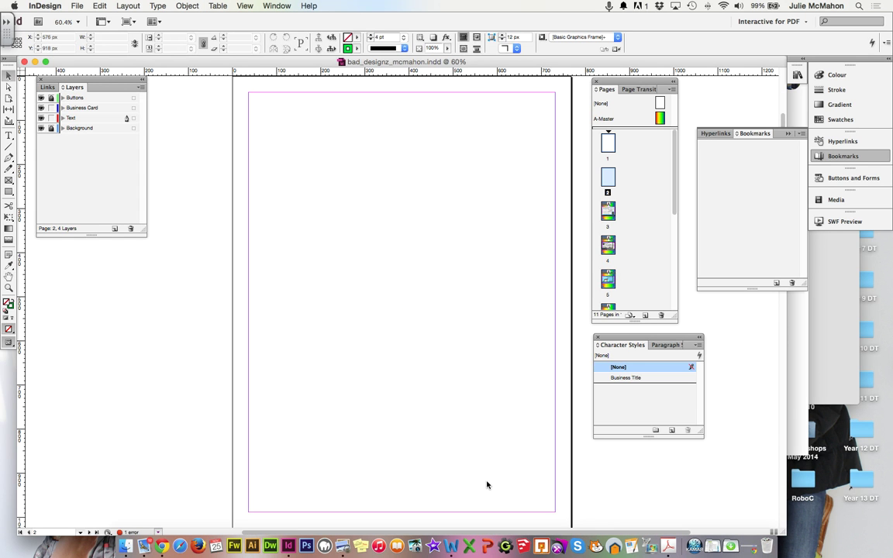
pyautogui.click(607, 213)
pyautogui.click(606, 219)
pyautogui.doubleClick(609, 214)
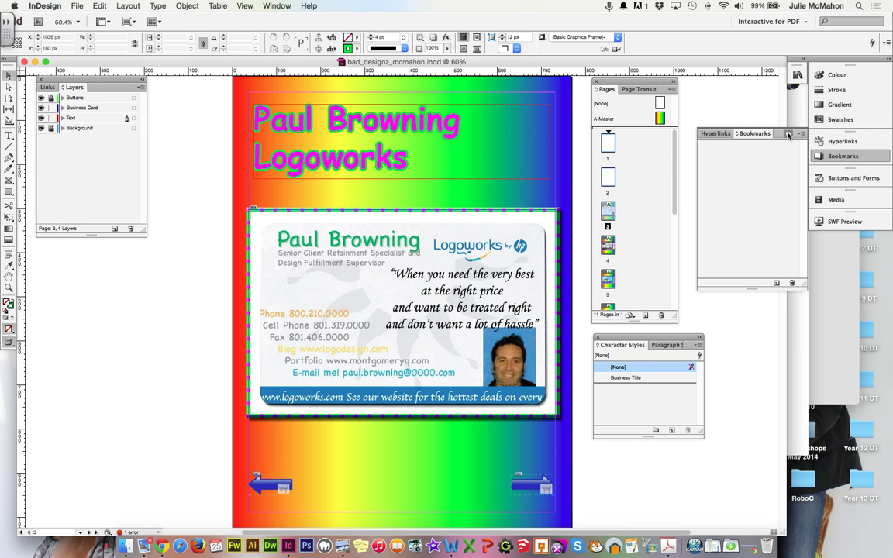
# Step: In the Bookmarks panel, add a bookmark for page 3 named after its card holder
pyautogui.click(788, 135)
pyautogui.click(828, 158)
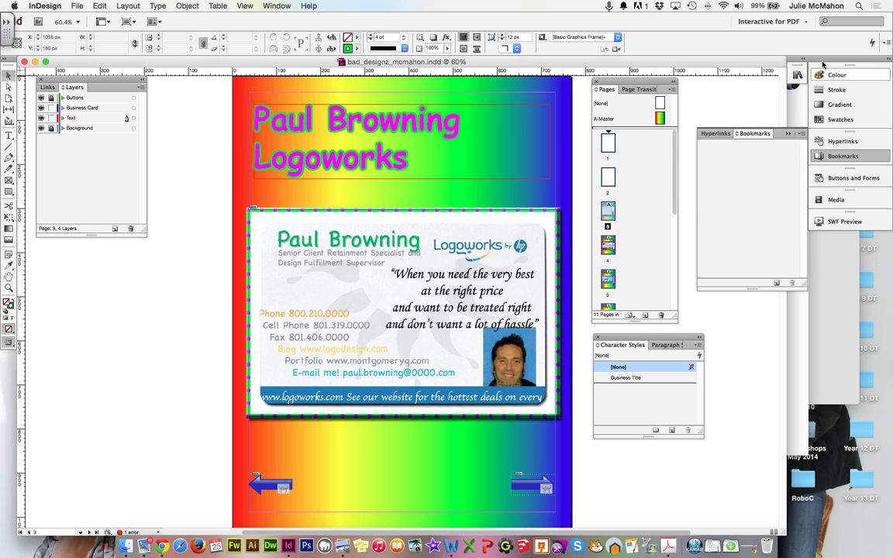
pyautogui.click(777, 283)
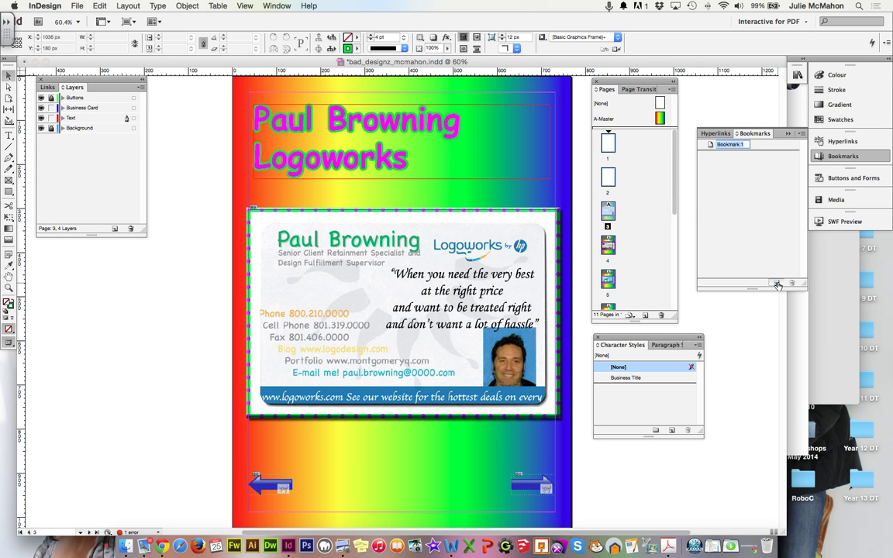
pyautogui.press('Return')
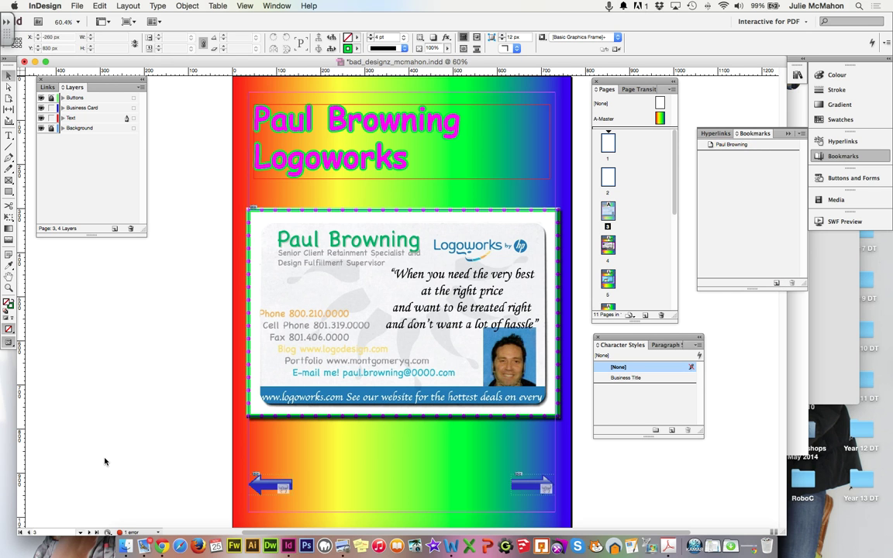
# Step: Add bookmarks for pages 4 and 5, each named after that page's card holder
pyautogui.click(88, 533)
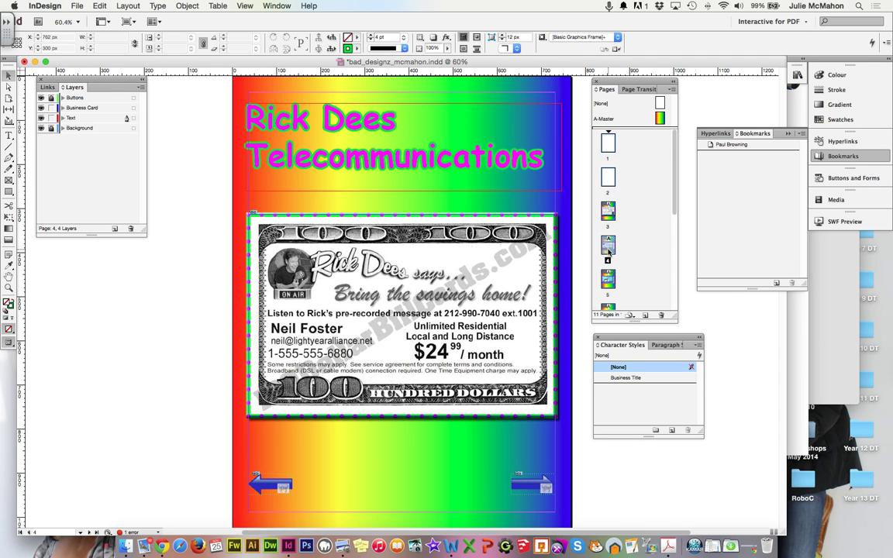
pyautogui.click(774, 284)
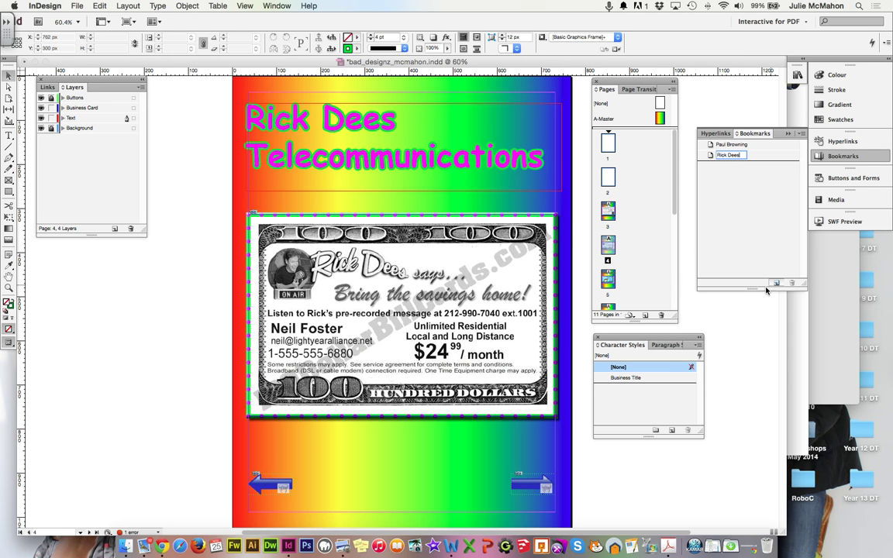
pyautogui.press('Return')
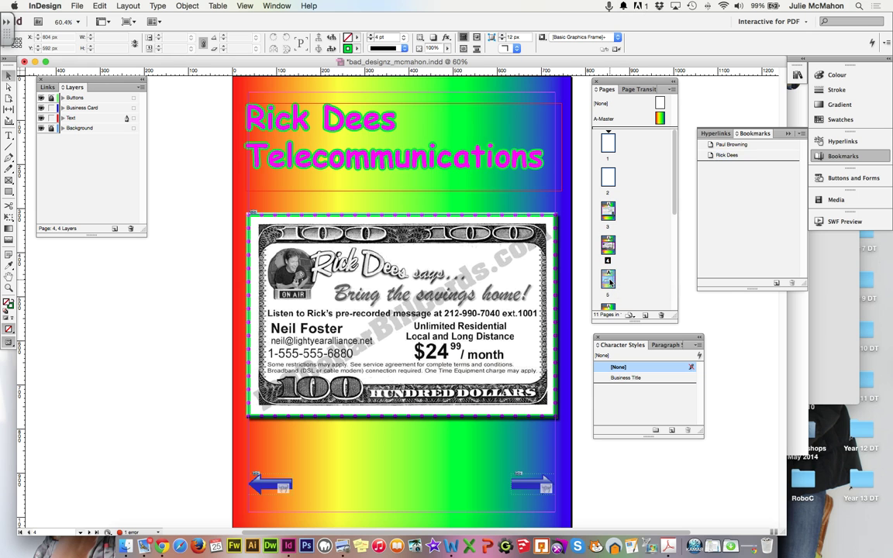
pyautogui.doubleClick(607, 279)
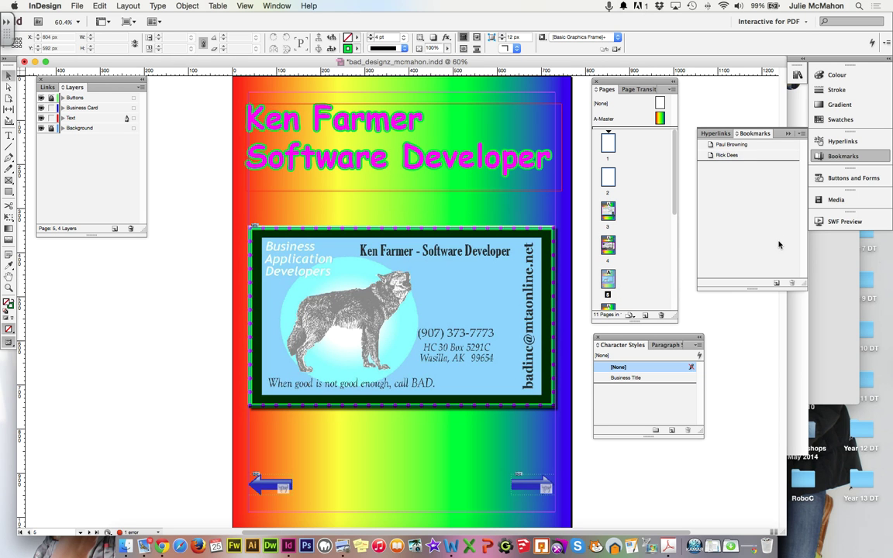
pyautogui.click(776, 283)
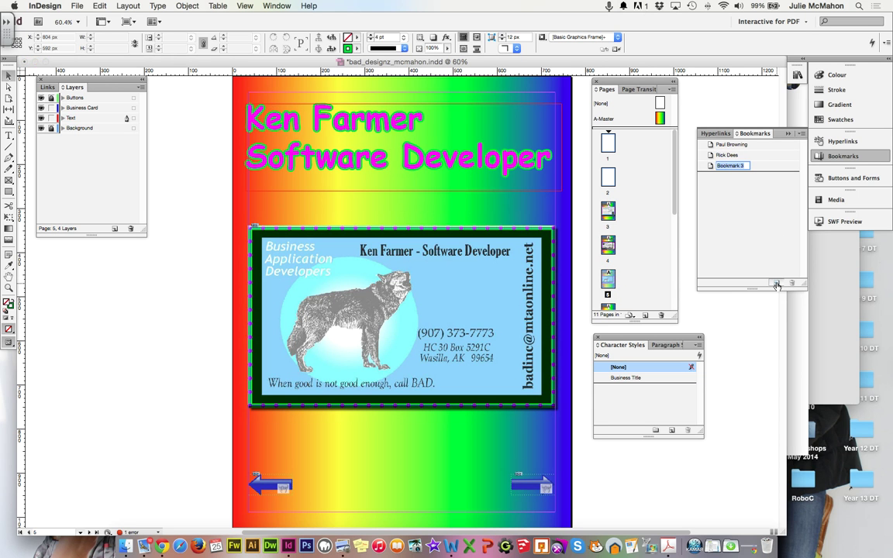
pyautogui.press('Return')
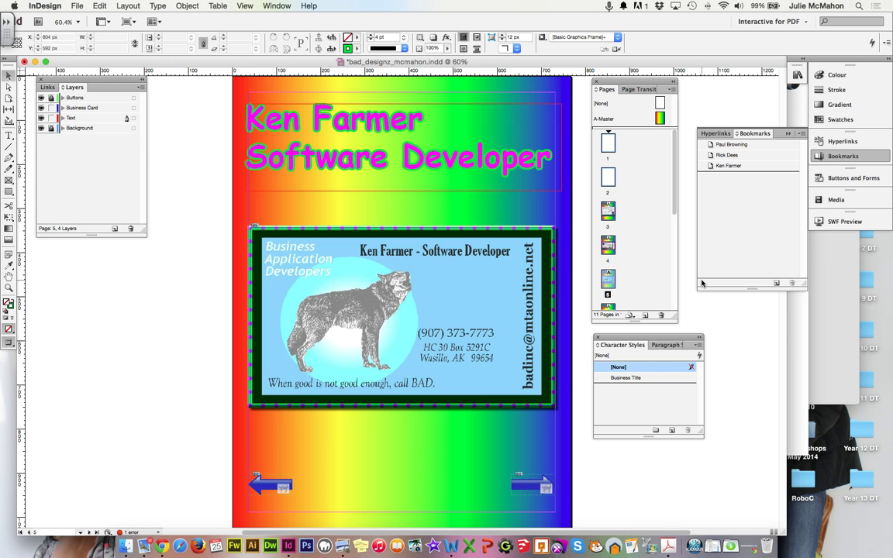
# Step: On page 2, add a Text-layer frame reading 'Bad Designs R Us' / 'Business Card Directory'
pyautogui.doubleClick(608, 184)
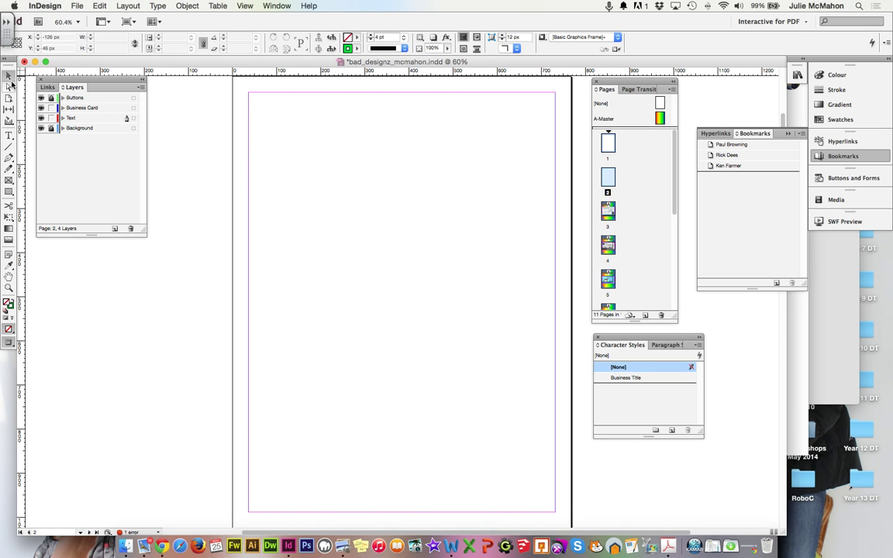
pyautogui.click(8, 135)
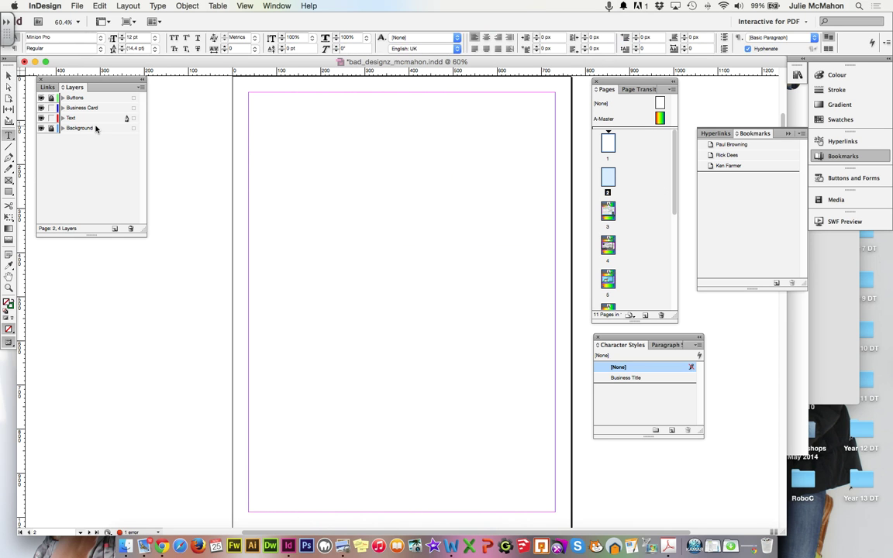
pyautogui.moveTo(256, 99); pyautogui.dragTo(540, 209)
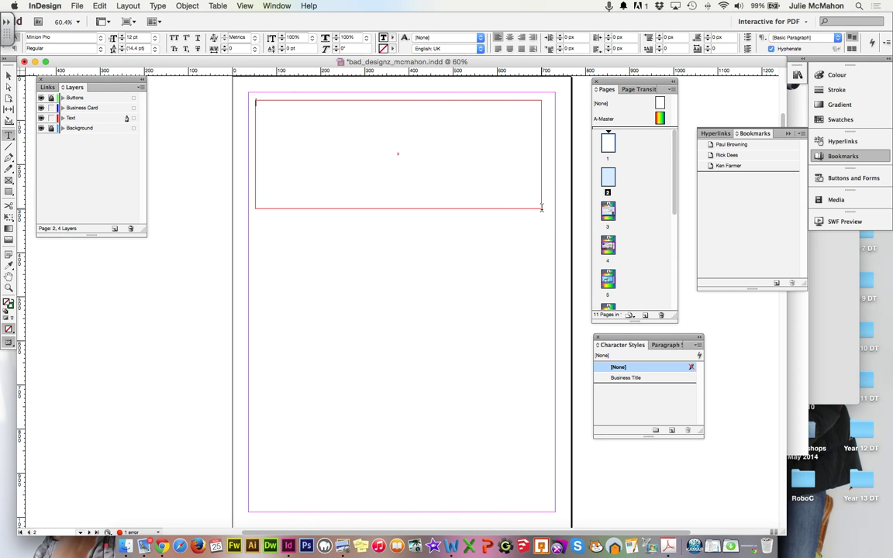
pyautogui.click(78, 119)
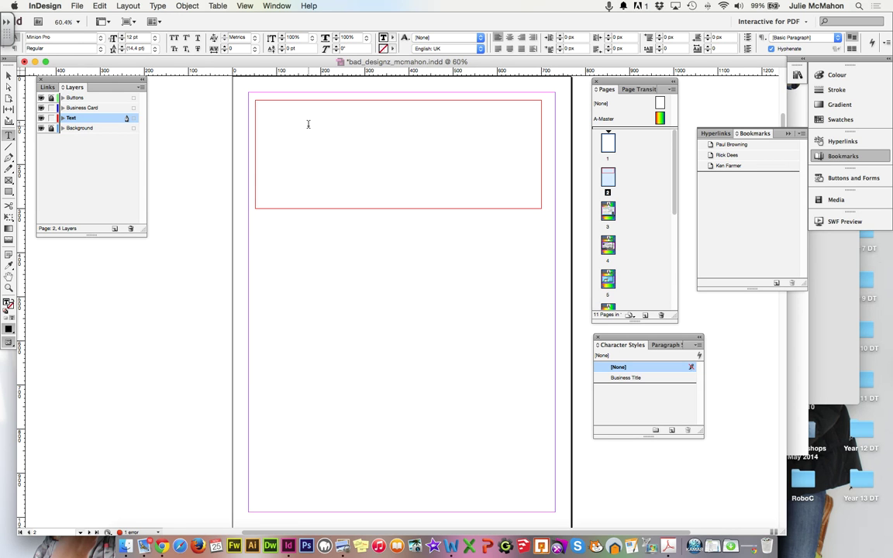
pyautogui.write('Bad Designs R Us')
pyautogui.press('Return')
pyautogui.write('Busines')
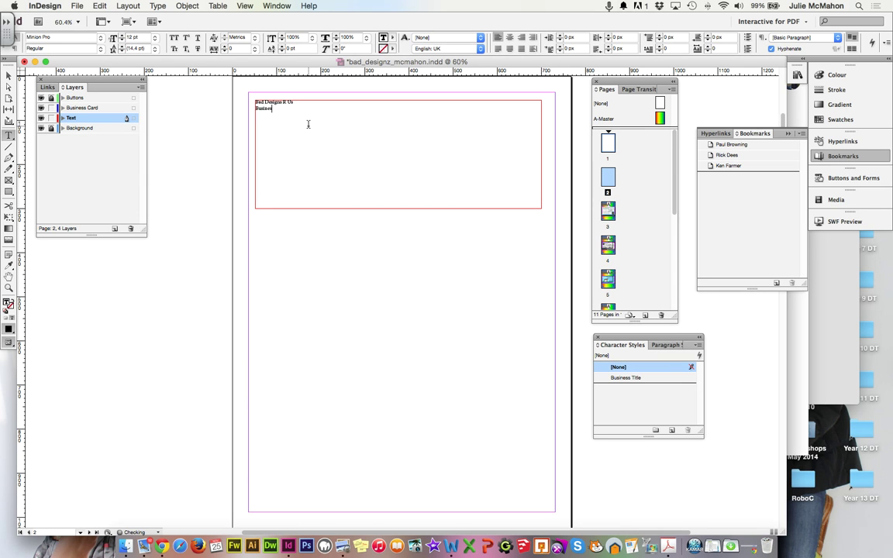
pyautogui.write('s Card Directory')
# Step: Apply the Business Title character style to both heading lines
pyautogui.moveTo(308, 108); pyautogui.dragTo(255, 97)
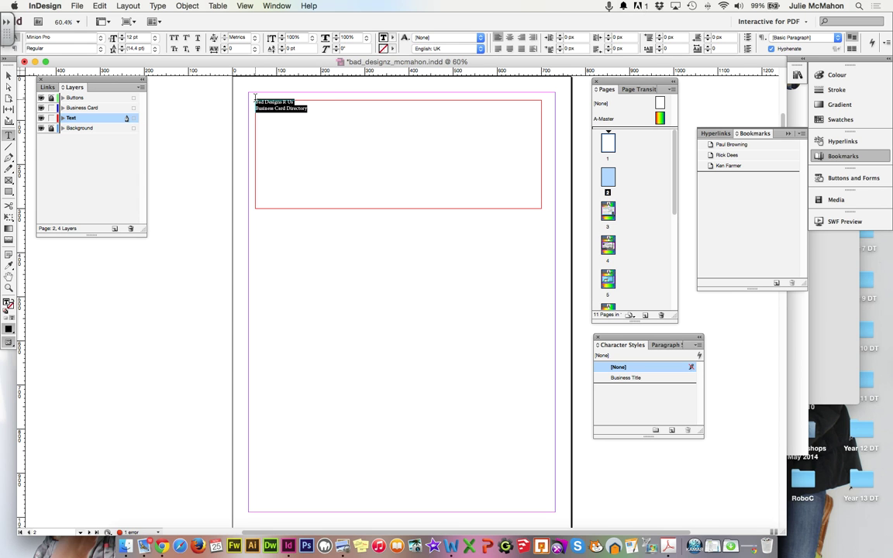
pyautogui.click(629, 378)
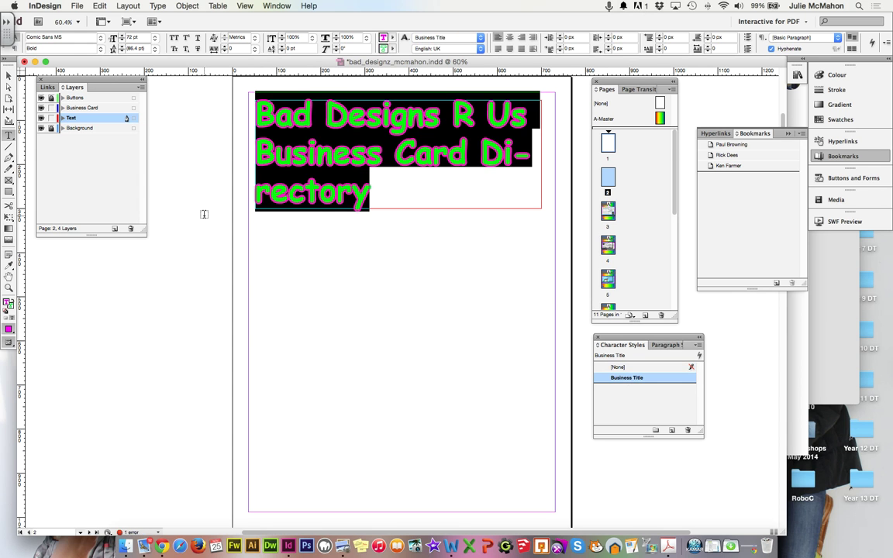
pyautogui.click(8, 74)
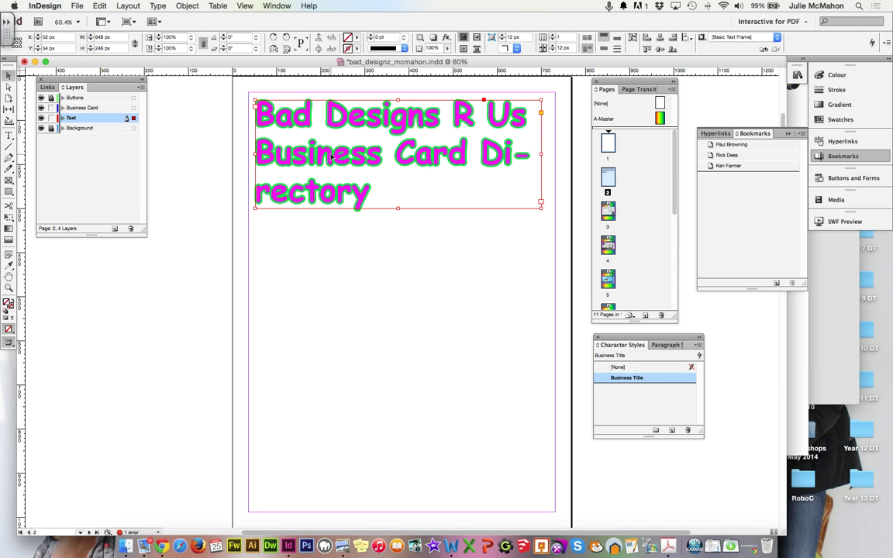
pyautogui.click(9, 134)
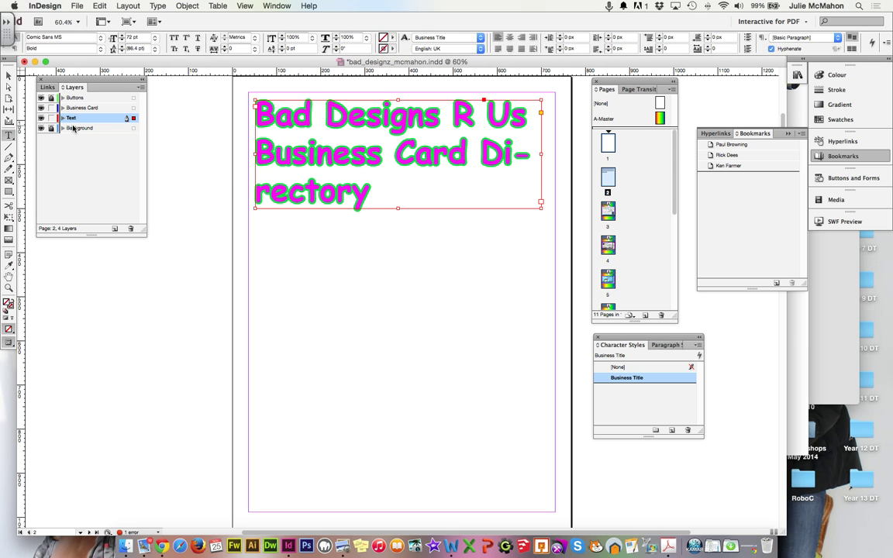
pyautogui.rightClick(479, 152)
pyautogui.click(484, 157)
pyautogui.press('super+z')
pyautogui.press('super+z')
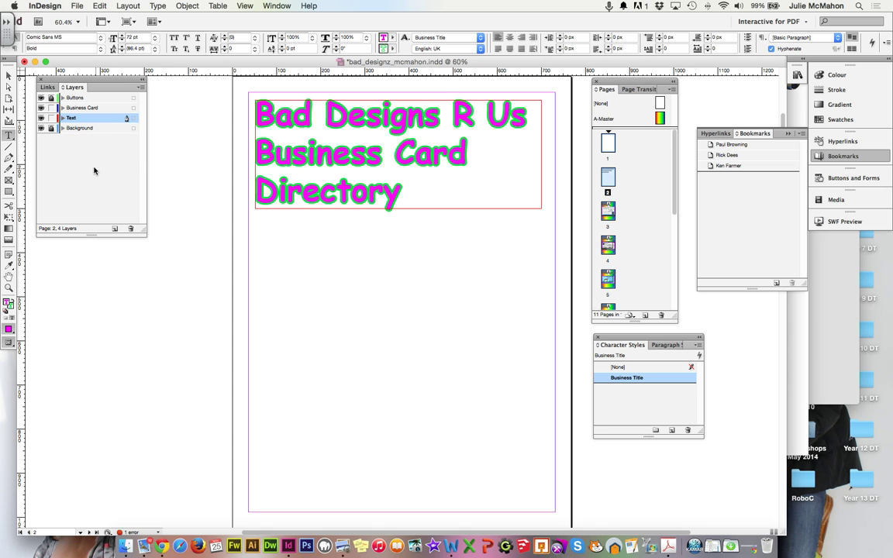
pyautogui.click(9, 76)
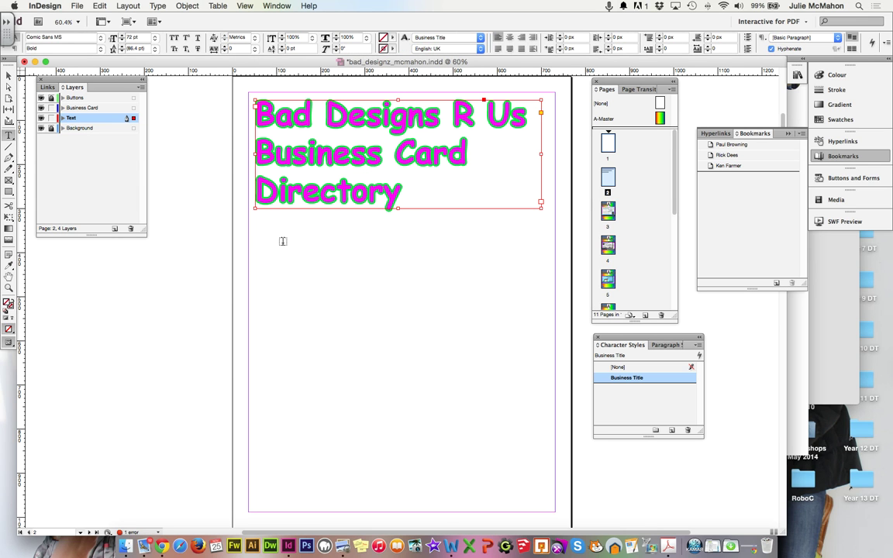
# Step: Below the heading, type three entries pairing each card holder with Logoworks, Telecommunications, or Software Developer
pyautogui.press('m')
pyautogui.moveTo(263, 231); pyautogui.dragTo(544, 422)
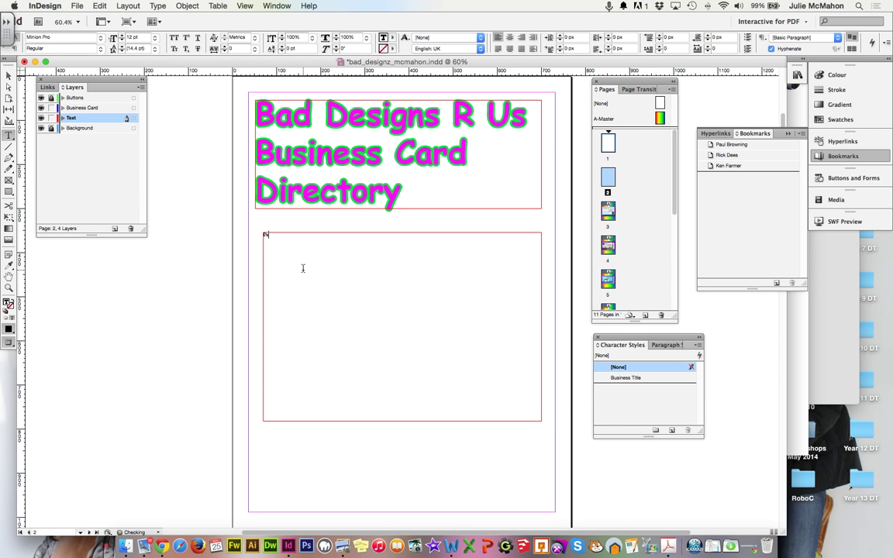
pyautogui.write('rowning - Logoworks')
pyautogui.press('Return')
pyautogui.write('Rick')
pyautogui.write('k')
pyautogui.write(' Dees ')
pyautogui.write('es')
pyautogui.write('- Telecomm')
pyautogui.write('unication')
pyautogui.write('s')
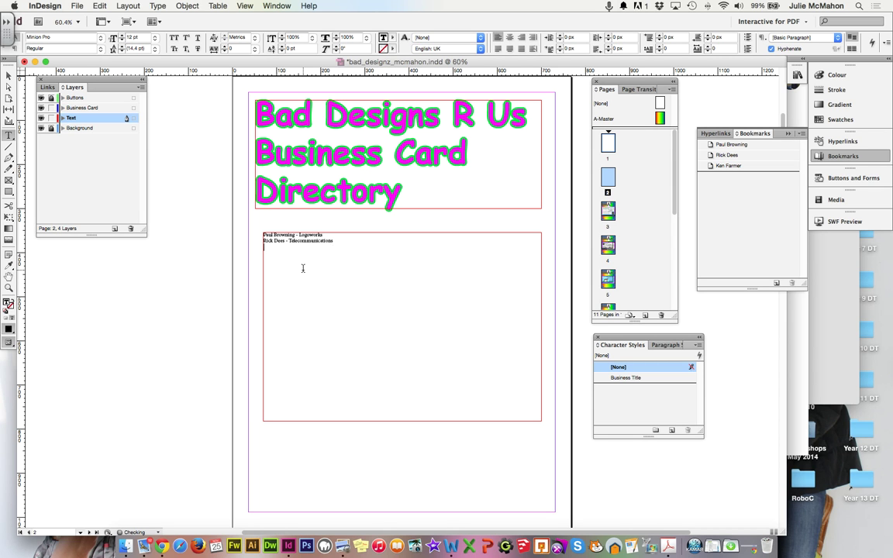
pyautogui.write('er')
pyautogui.moveTo(323, 234); pyautogui.dragTo(262, 232)
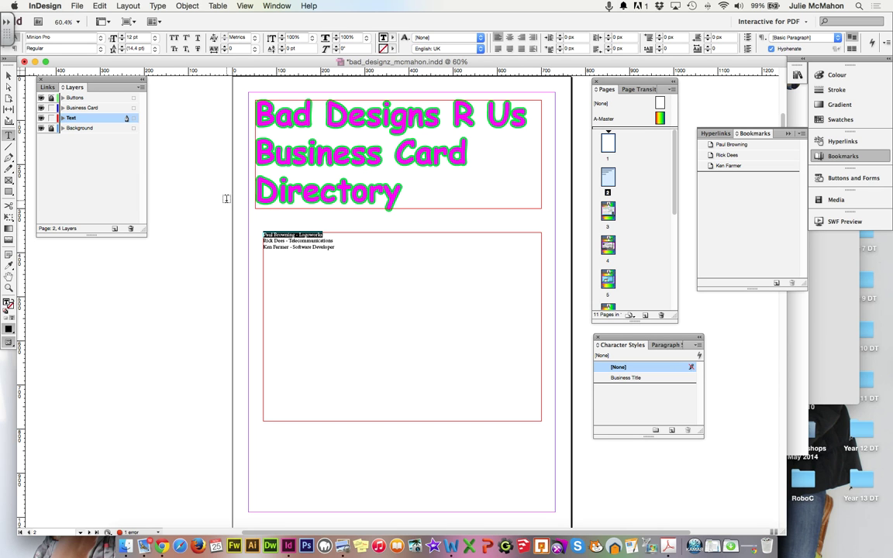
# Step: Format the selected first entry as Apple Chancery 24 pt with a cyan (RGB 0, 246, 246) fill
pyautogui.click(102, 38)
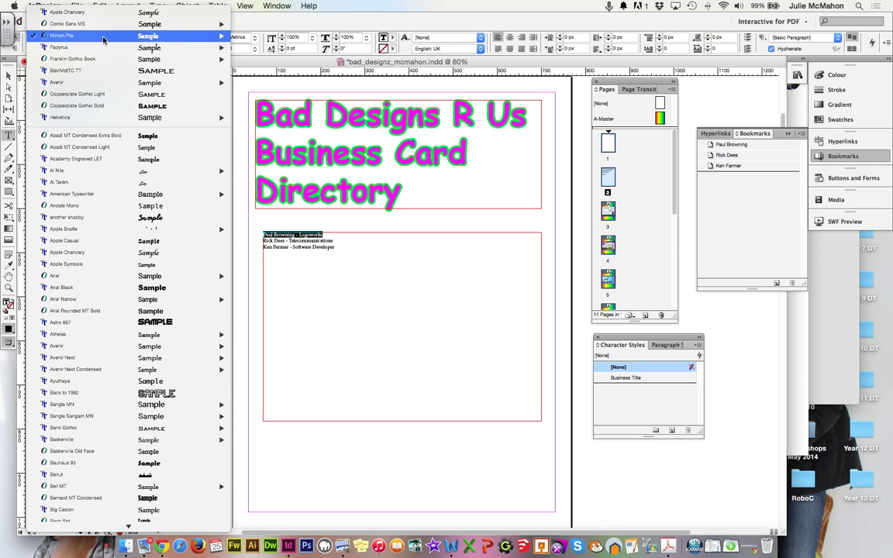
pyautogui.click(102, 13)
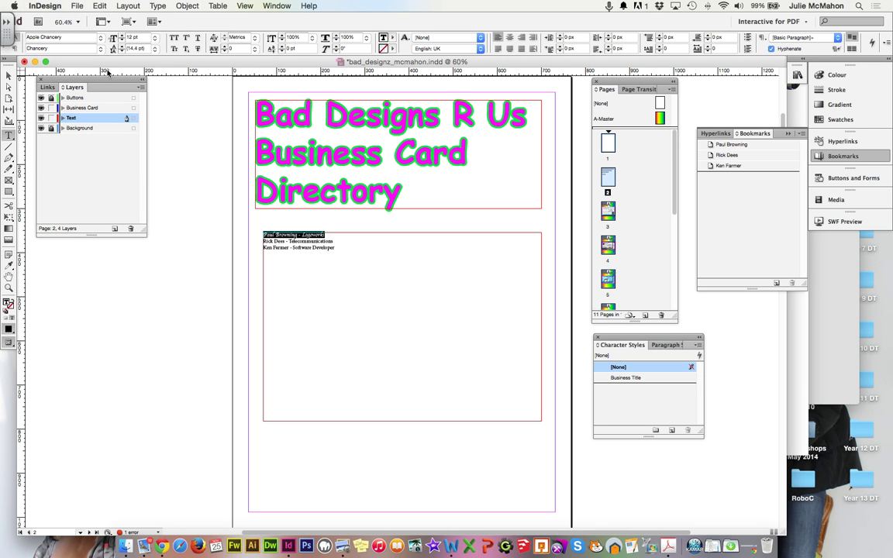
pyautogui.click(155, 39)
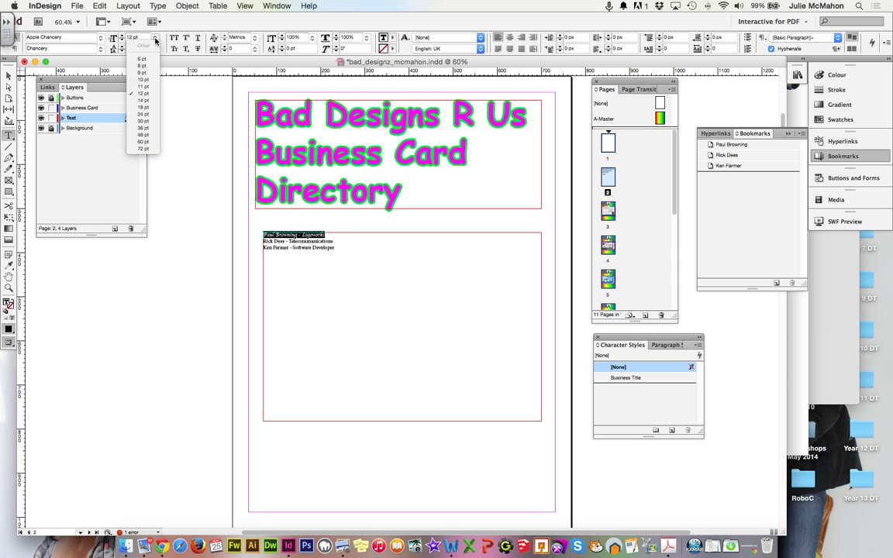
pyautogui.click(151, 113)
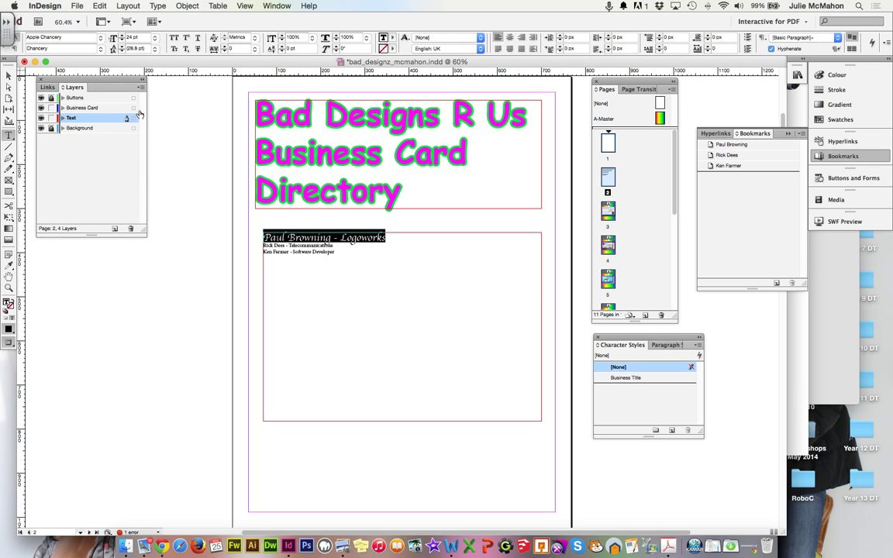
pyautogui.doubleClick(9, 306)
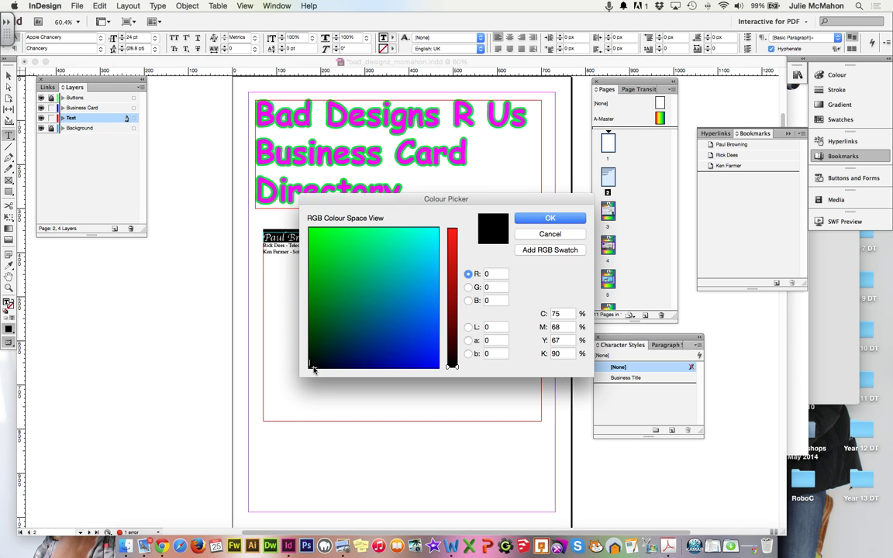
pyautogui.click(435, 244)
pyautogui.moveTo(434, 245); pyautogui.dragTo(433, 233)
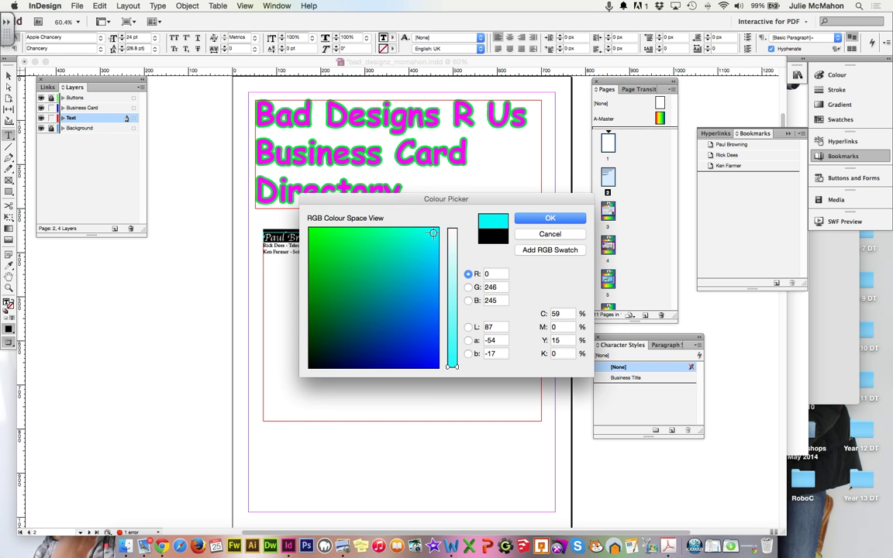
pyautogui.click(540, 217)
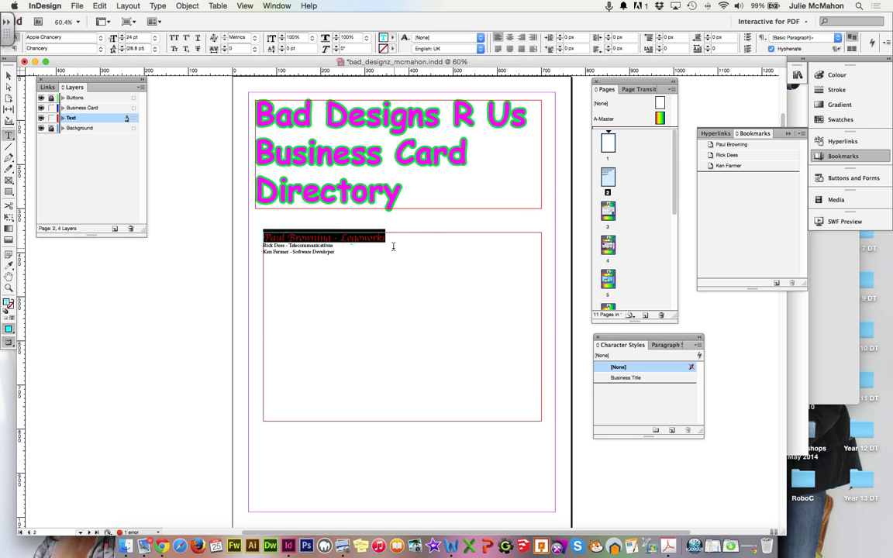
# Step: Create a character style from the entry and name it Hyperlink with its basic character formats
pyautogui.click(671, 429)
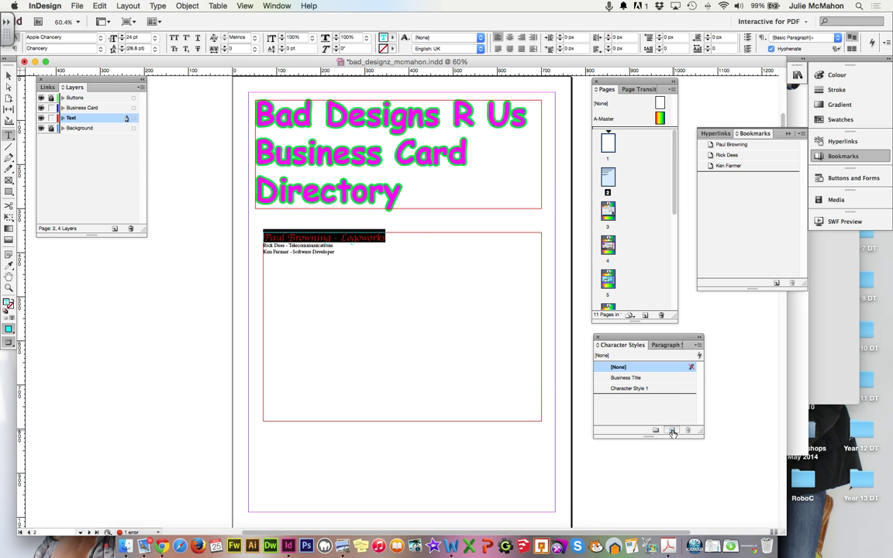
pyautogui.doubleClick(634, 388)
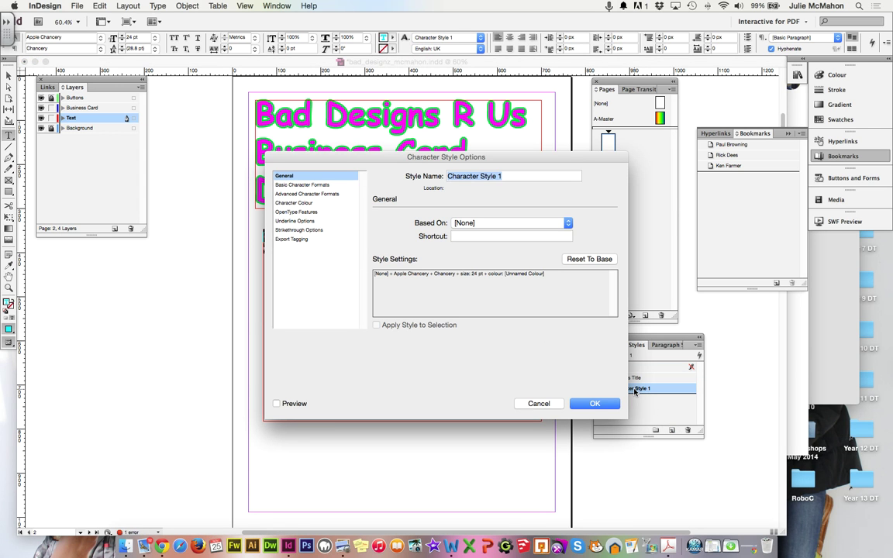
pyautogui.write('Hyperlink')
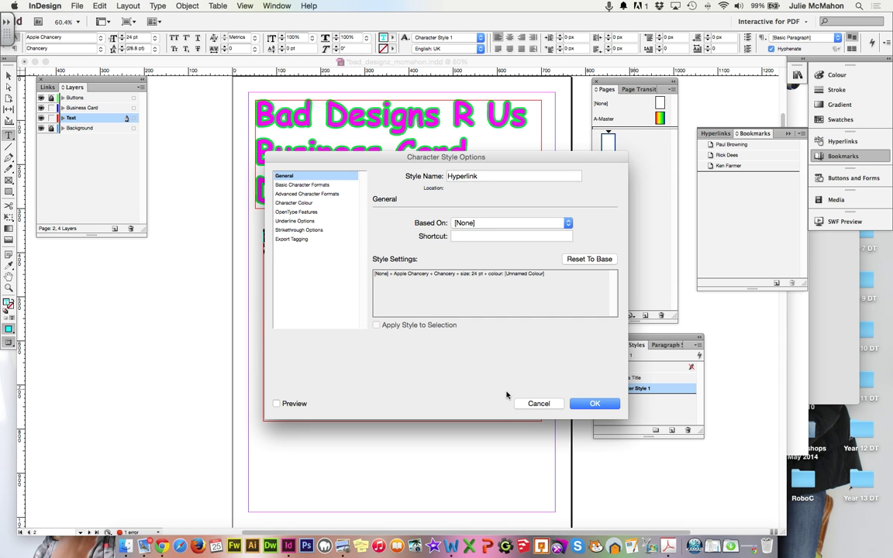
pyautogui.click(319, 185)
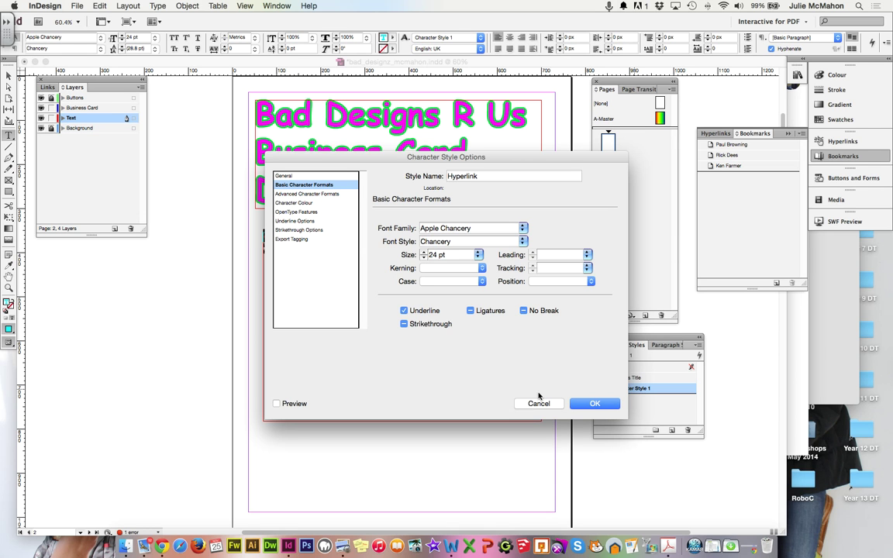
pyautogui.click(592, 404)
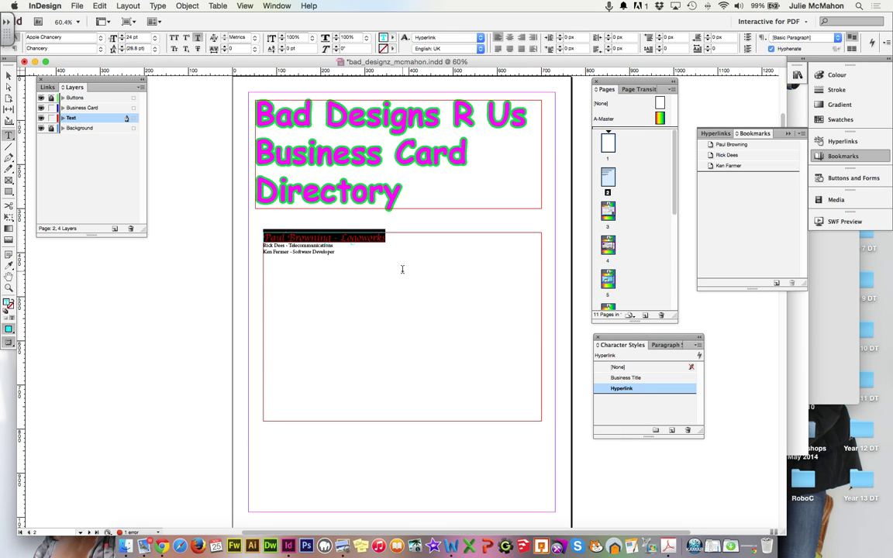
# Step: Start a new hyperlink from the first entry with its destination set to page 3
pyautogui.click(718, 133)
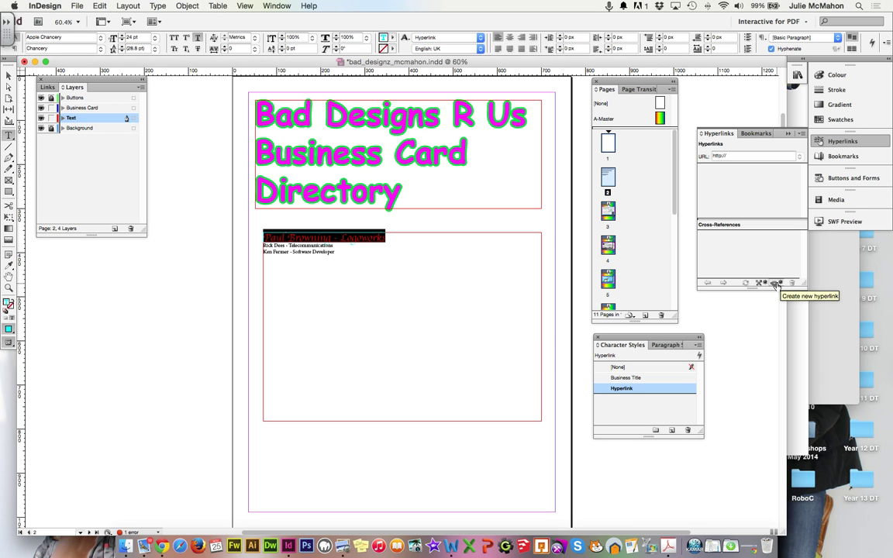
pyautogui.click(774, 284)
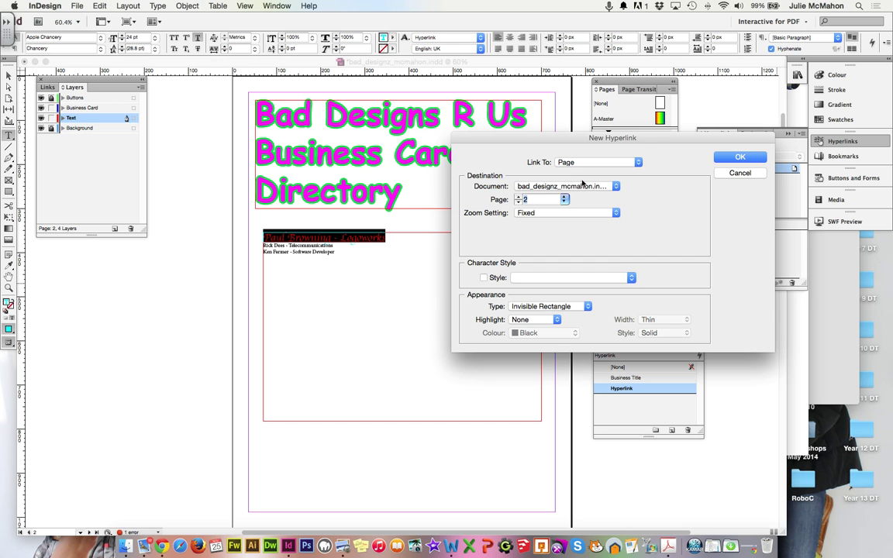
pyautogui.moveTo(483, 135); pyautogui.dragTo(557, 121)
pyautogui.click(594, 145)
pyautogui.click(587, 116)
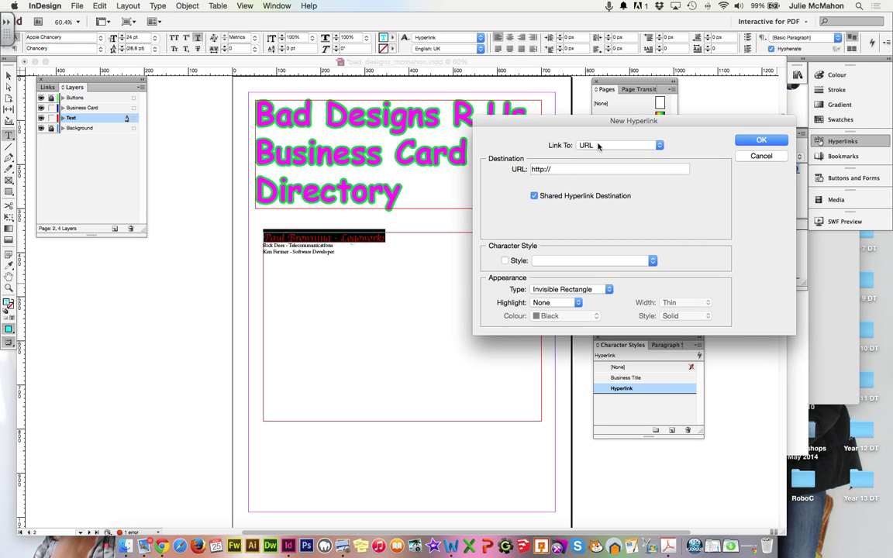
pyautogui.click(598, 146)
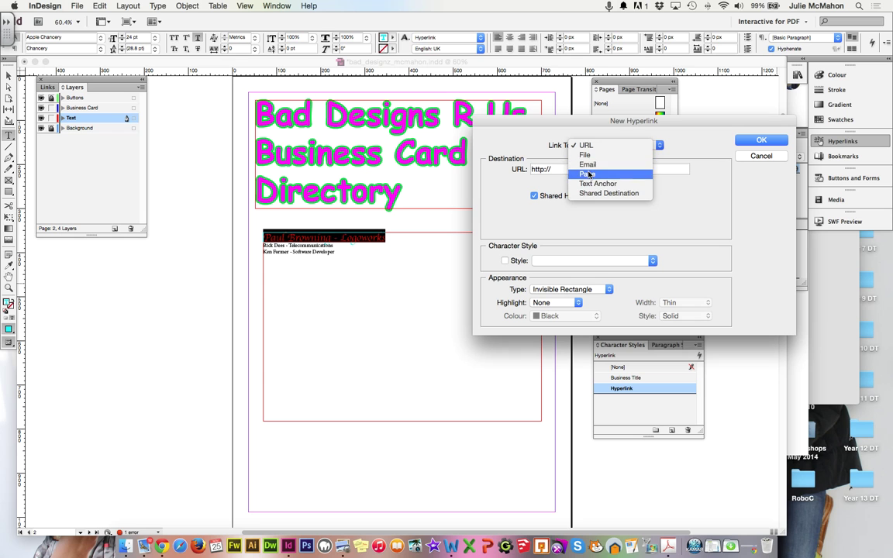
pyautogui.click(588, 175)
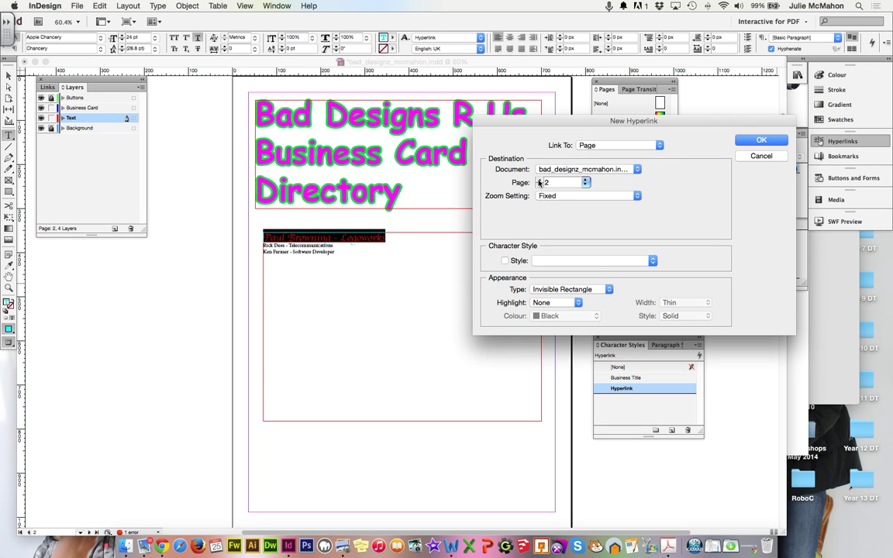
pyautogui.write('3')
# Step: Give the link the Hyperlink character style and an invisible rectangle, then create it
pyautogui.click(505, 261)
pyautogui.click(568, 261)
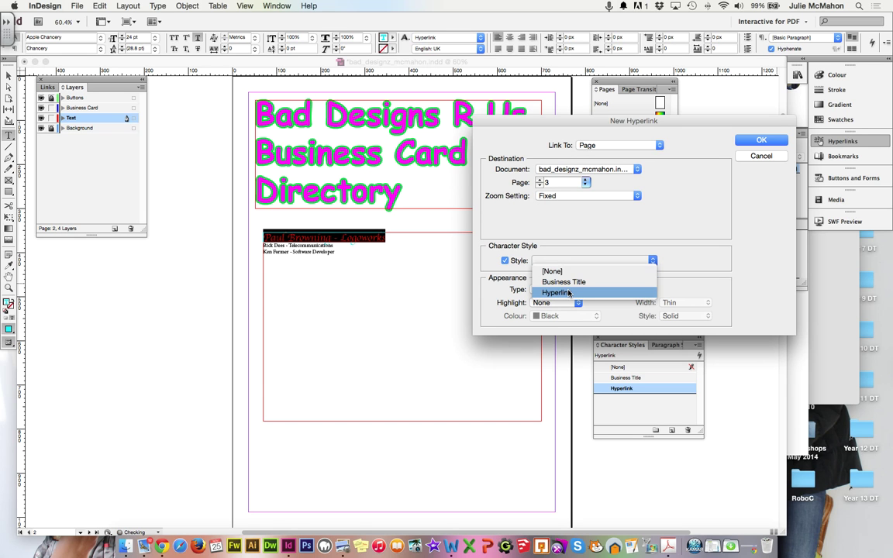
pyautogui.click(568, 292)
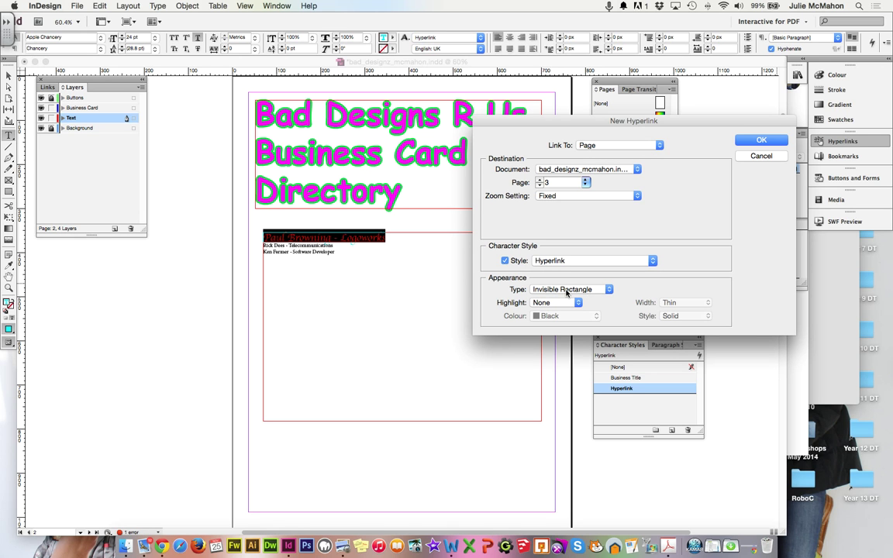
pyautogui.click(567, 290)
pyautogui.click(566, 290)
pyautogui.click(762, 140)
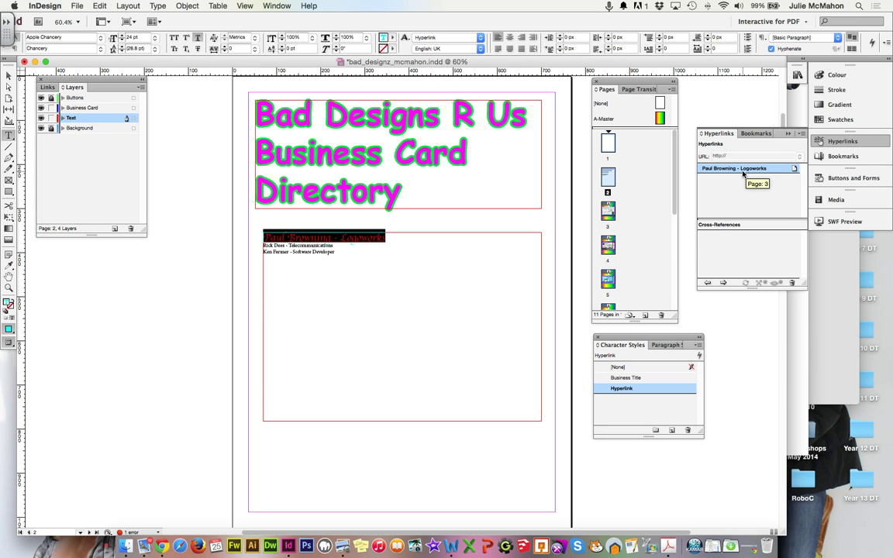
# Step: Hyperlink the second entry (Telecommunications) to page 4 with the Hyperlink style
pyautogui.click(341, 246)
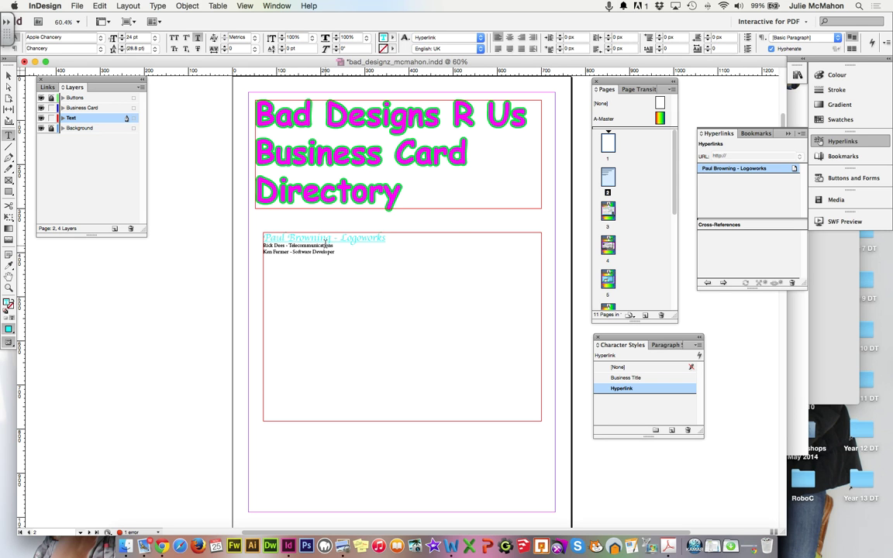
pyautogui.tripleClick(339, 248)
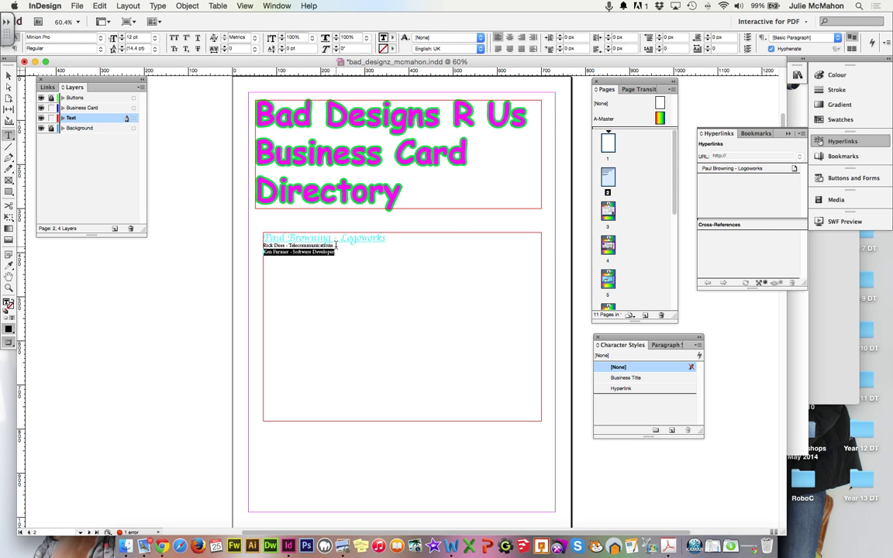
pyautogui.click(335, 245)
pyautogui.moveTo(335, 245); pyautogui.dragTo(262, 245)
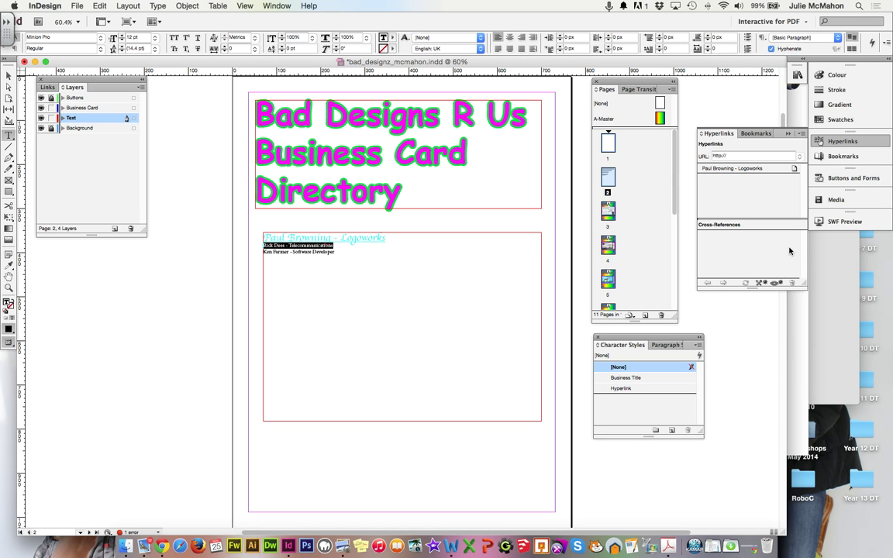
pyautogui.click(777, 282)
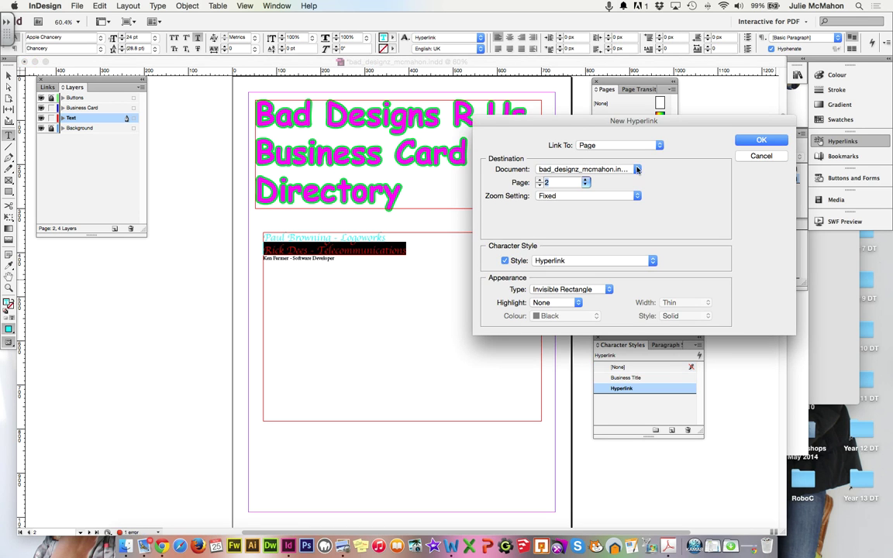
pyautogui.click(585, 180)
pyautogui.click(586, 181)
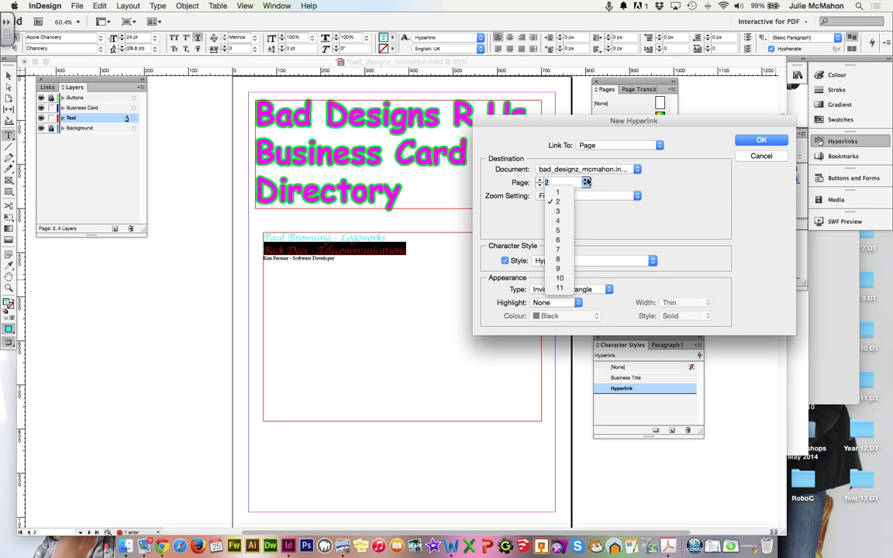
pyautogui.click(559, 224)
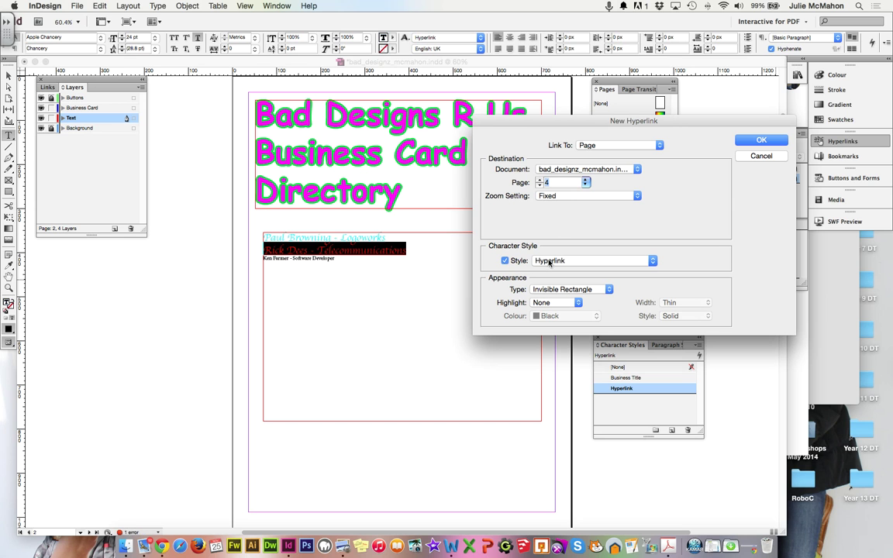
pyautogui.click(770, 141)
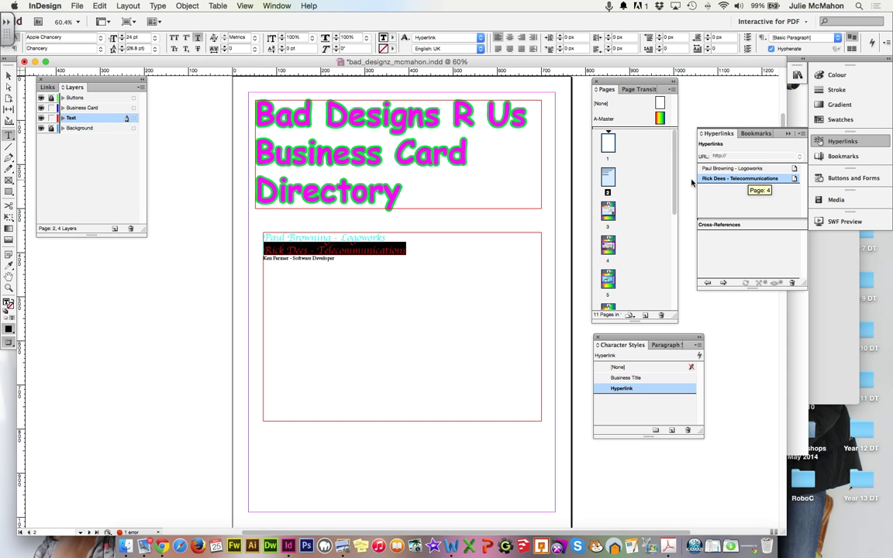
# Step: Hyperlink the third entry (Software Developer) to page 5 with the Hyperlink style
pyautogui.click(338, 260)
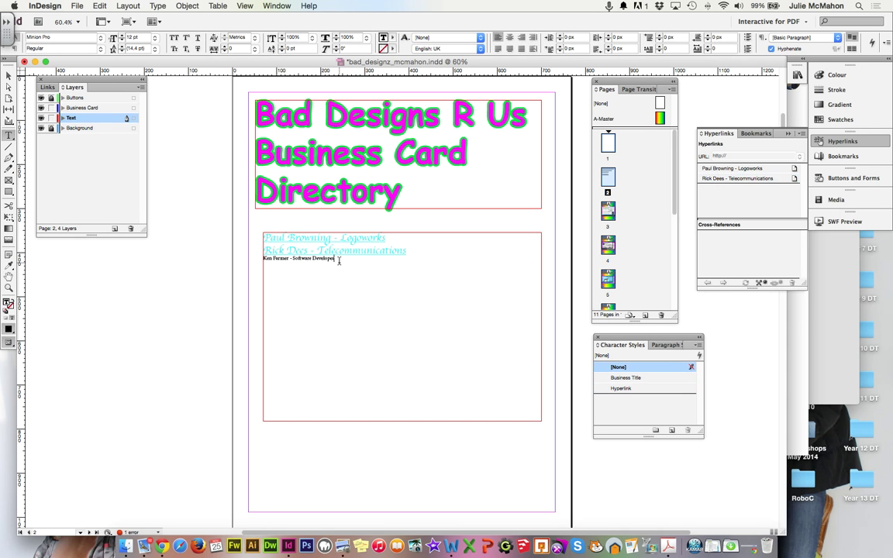
pyautogui.moveTo(273, 259); pyautogui.dragTo(263, 252)
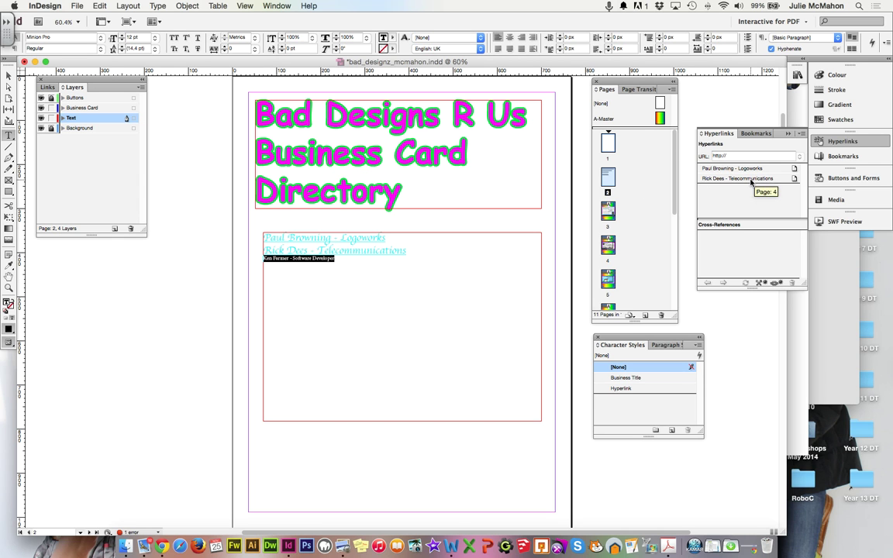
pyautogui.click(773, 283)
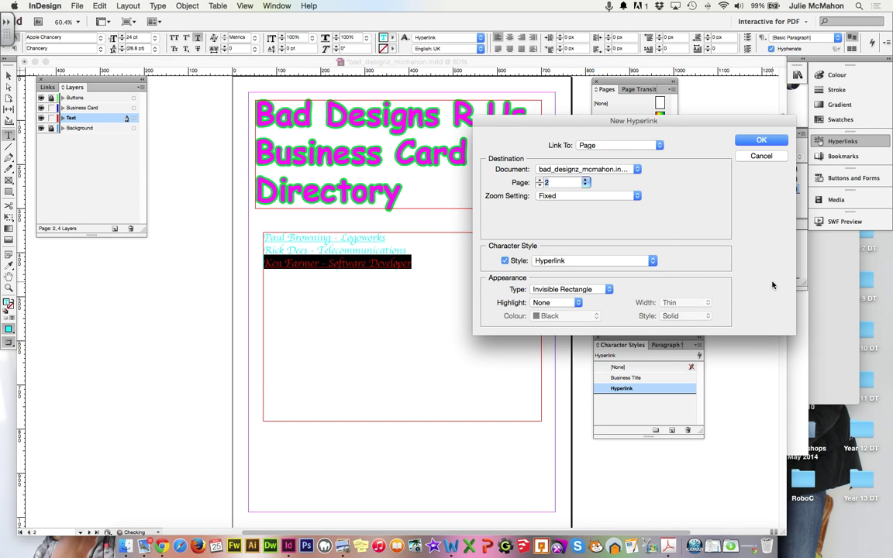
pyautogui.click(585, 182)
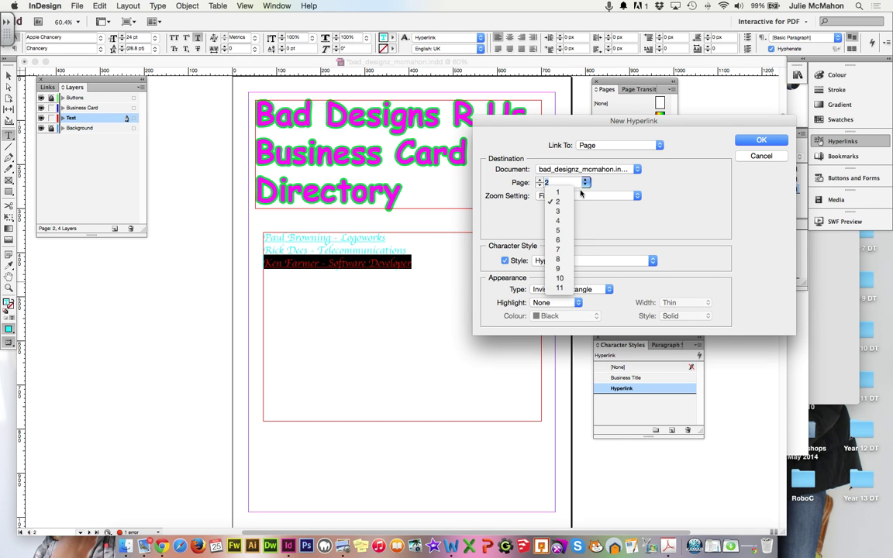
pyautogui.click(561, 233)
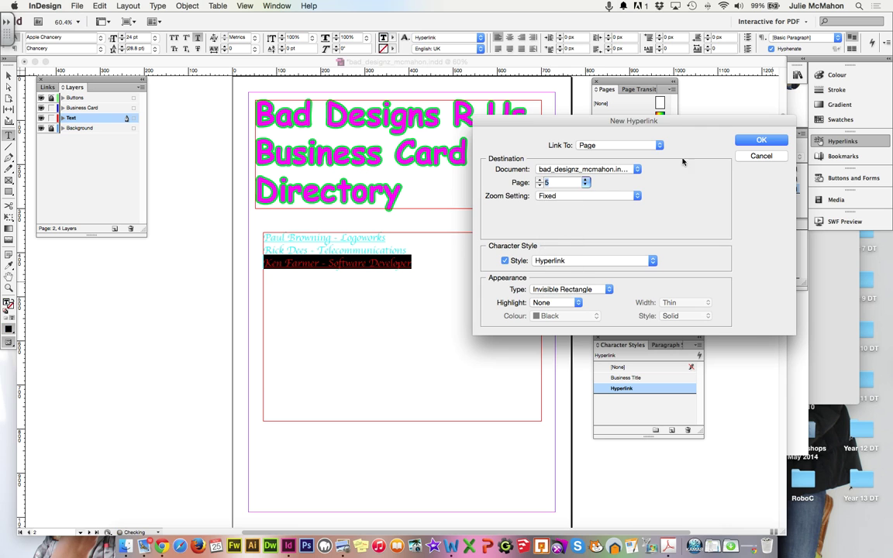
pyautogui.click(760, 142)
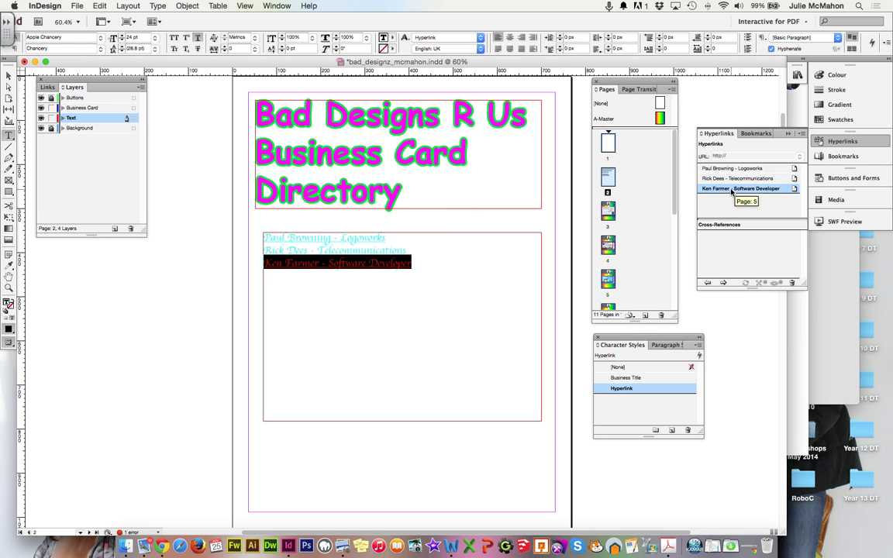
pyautogui.click(610, 251)
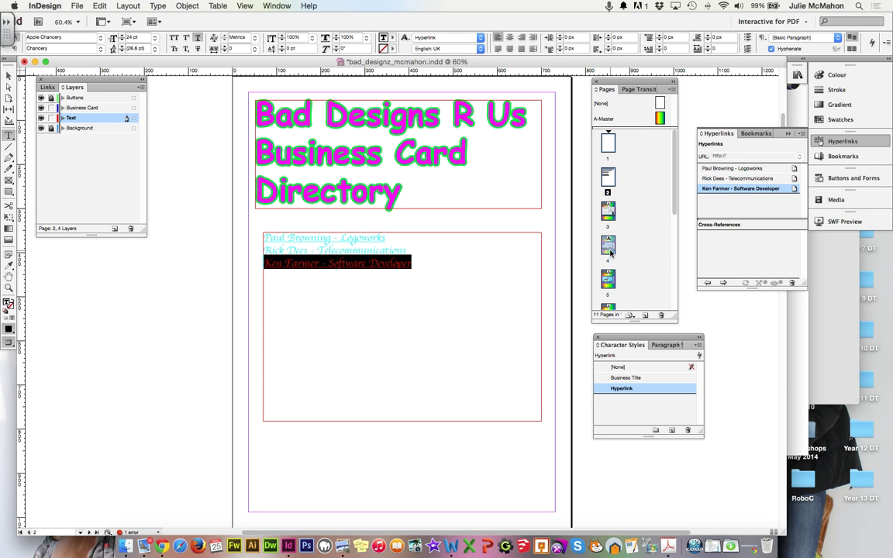
pyautogui.moveTo(610, 251); pyautogui.dragTo(603, 226)
# Step: Save, then export bad_designz_mcmahon.pdf as Adobe PDF (Interactive), replacing the existing file
pyautogui.press('super+s')
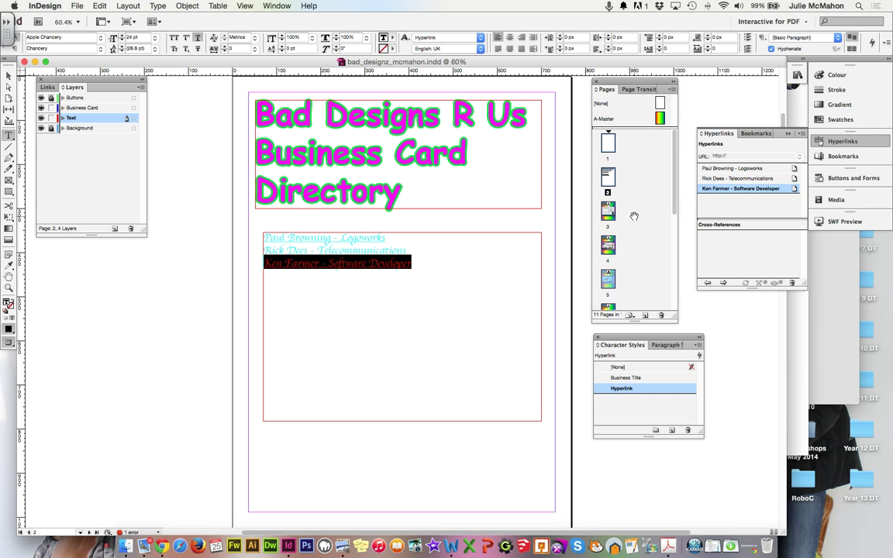
pyautogui.click(419, 264)
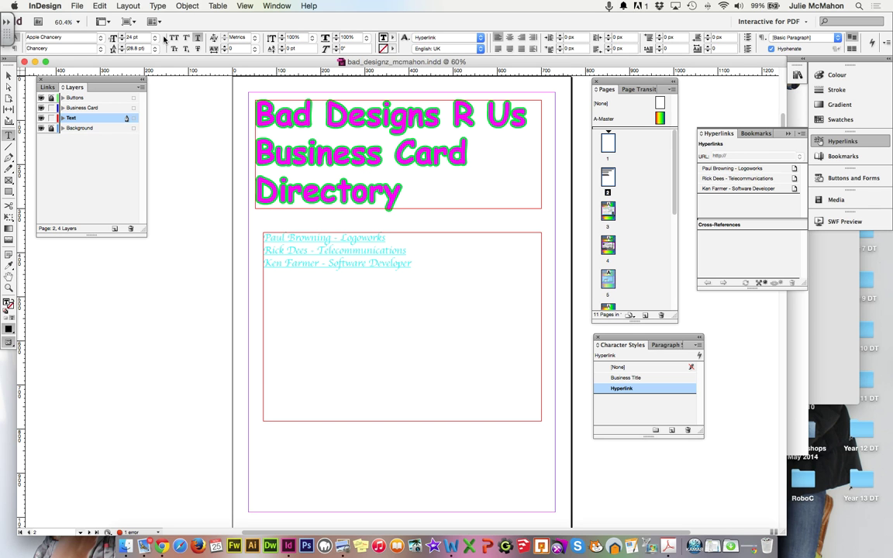
pyautogui.click(79, 6)
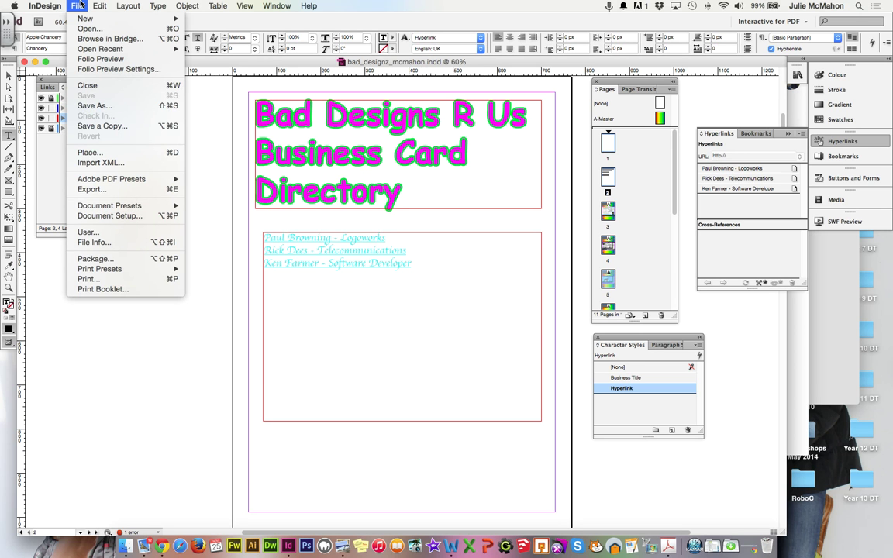
pyautogui.click(121, 190)
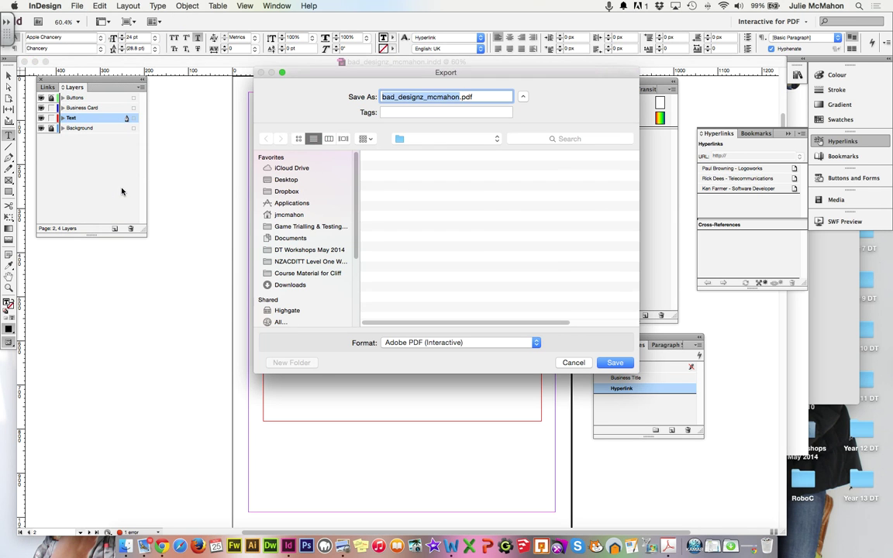
pyautogui.click(615, 363)
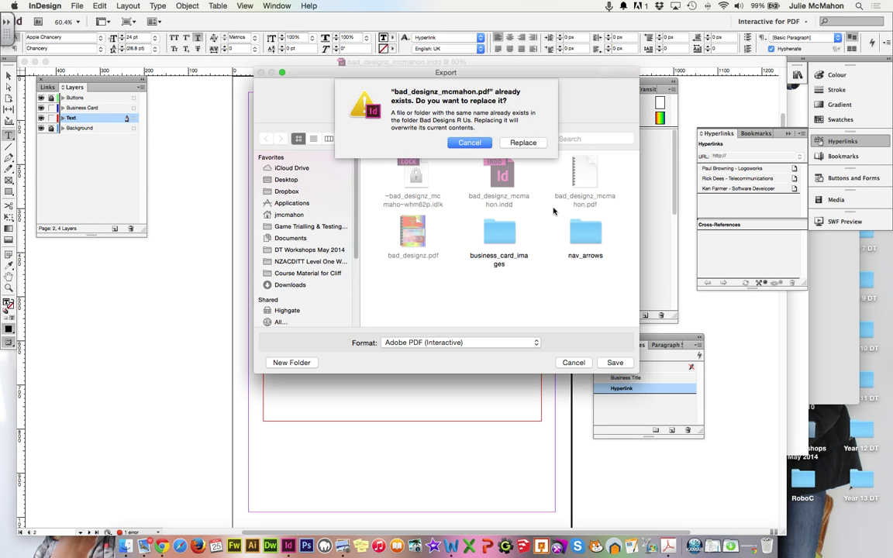
pyautogui.click(530, 143)
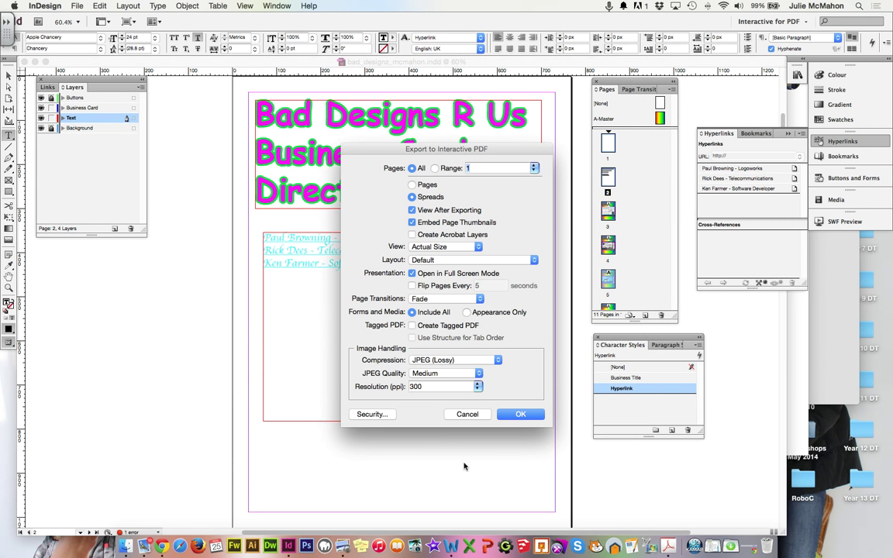
pyautogui.click(523, 414)
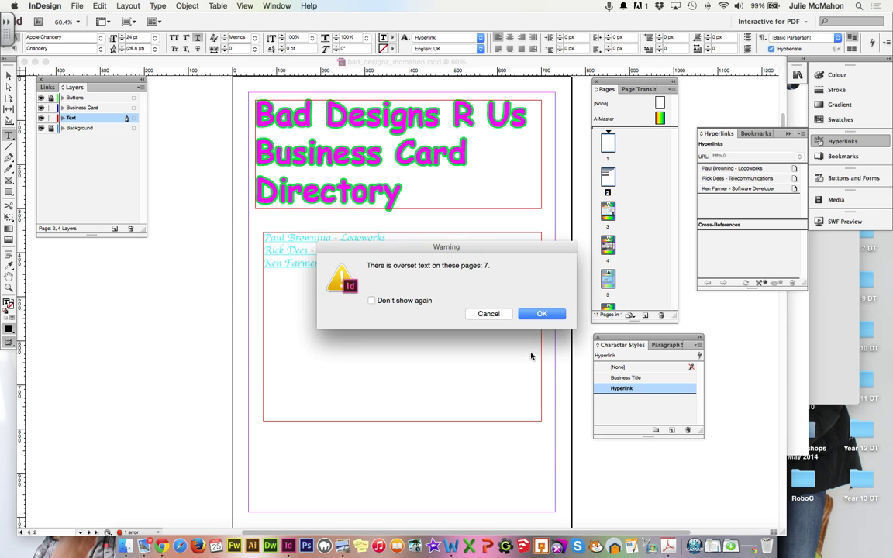
pyautogui.click(538, 313)
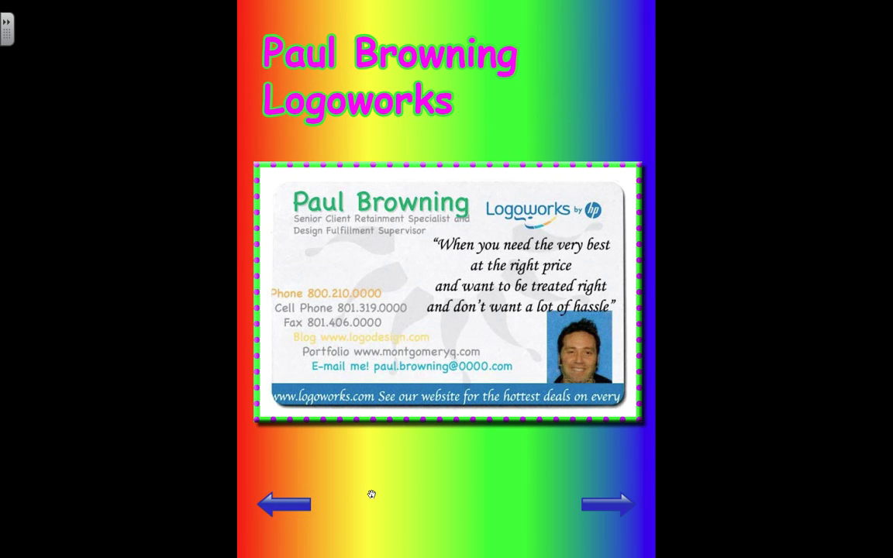
# Step: Exit Acrobat's full-screen view, leaving bad_designz_mcmahon.pdf on page 3 of 11 in a normal window
pyautogui.press('Escape')
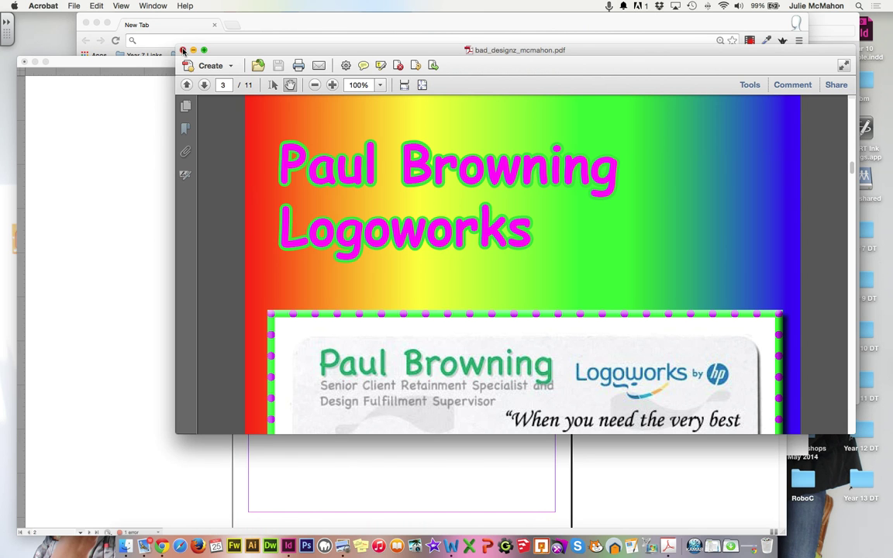
# Step: Close bad_designz_mcmahon.pdf in Acrobat and bring the InDesign page 2 directory layout forward
pyautogui.click(183, 49)
pyautogui.click(147, 237)
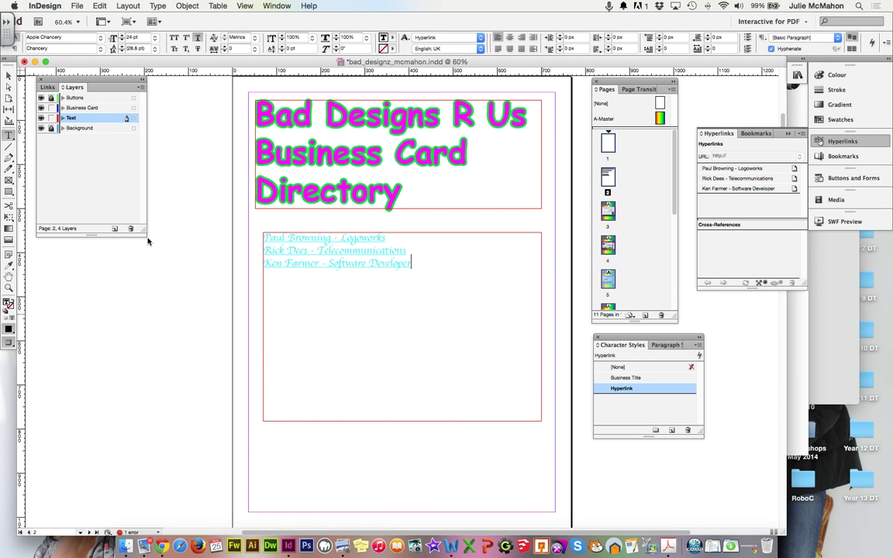